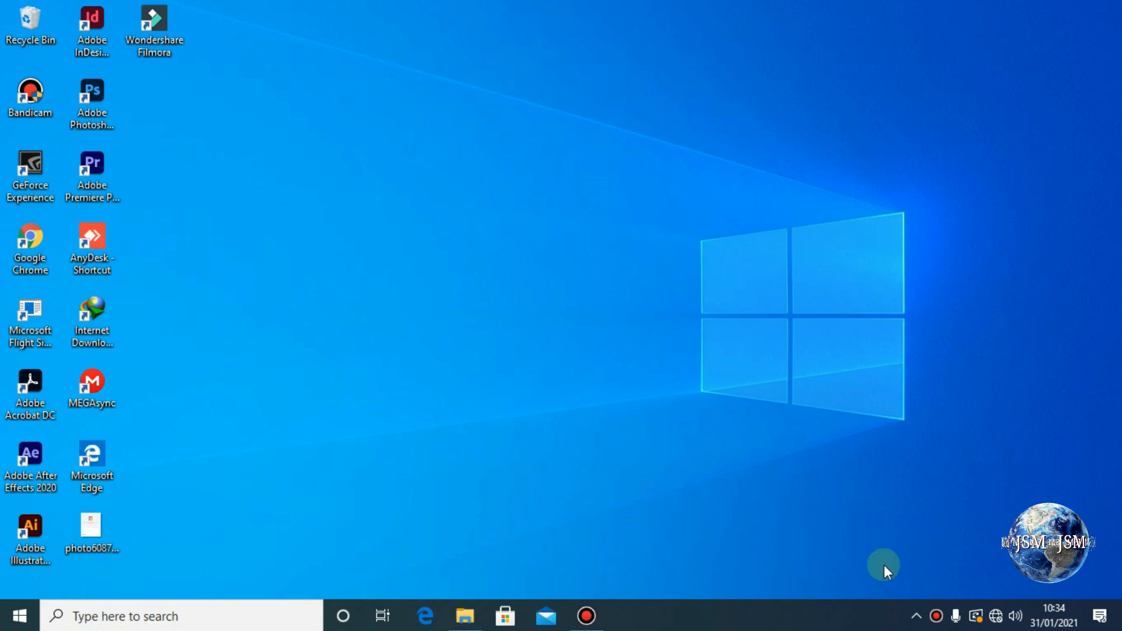
# Open Network & Internet settings from the taskbar network icon and review the Ethernet 2 Status page.
pyautogui.rightClick(997, 619)
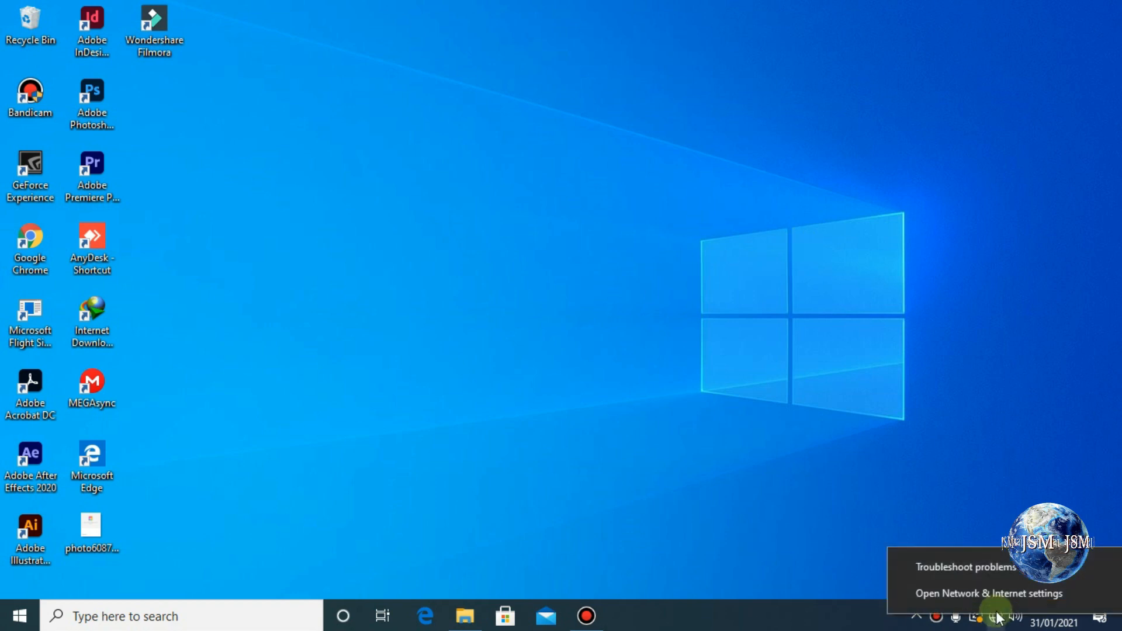
pyautogui.click(996, 598)
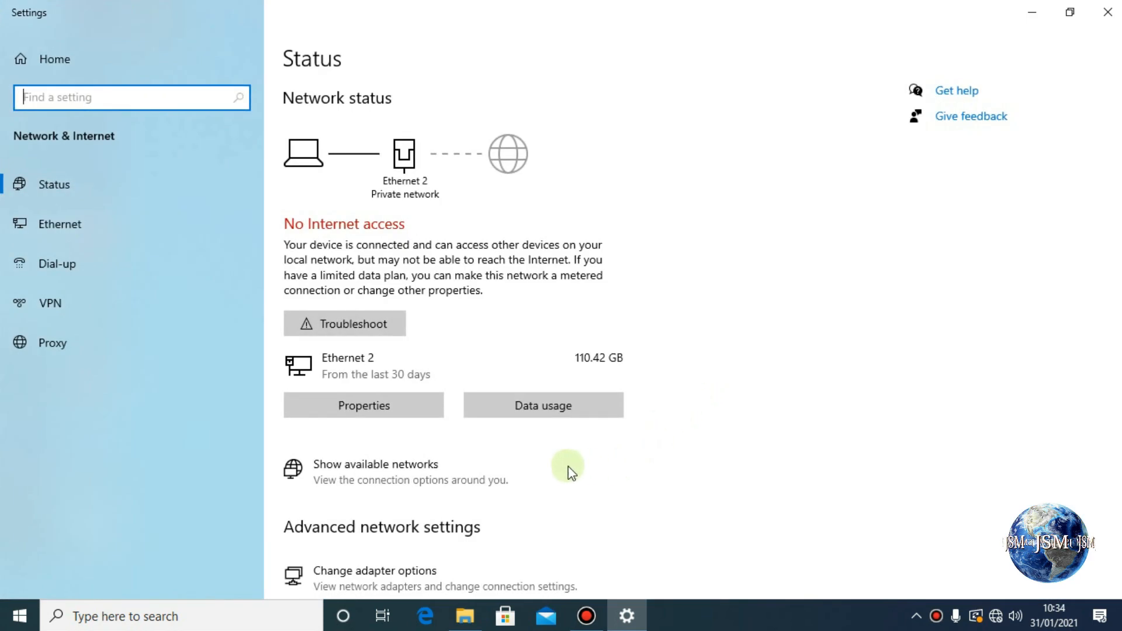
pyautogui.rightClick(994, 616)
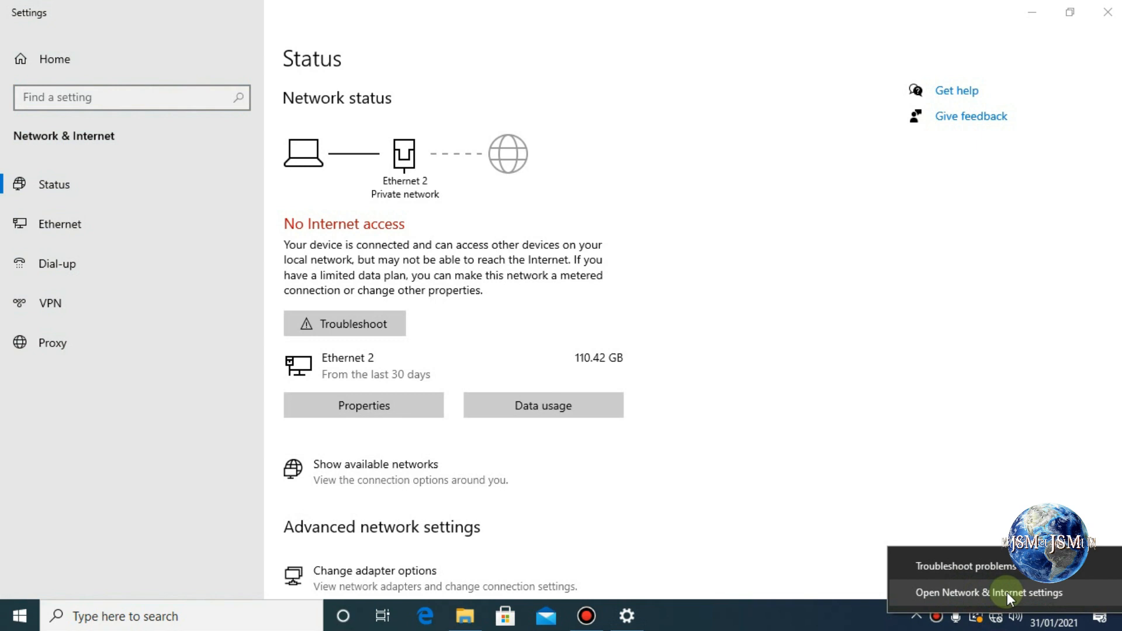
pyautogui.scroll(-3, 672, 530)
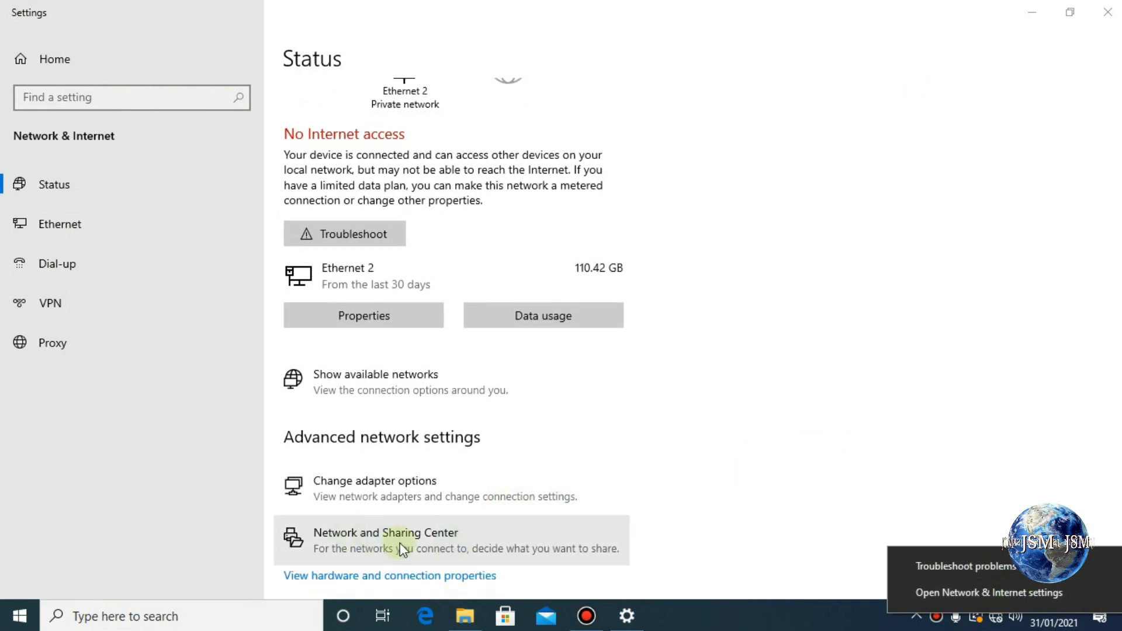
pyautogui.click(401, 542)
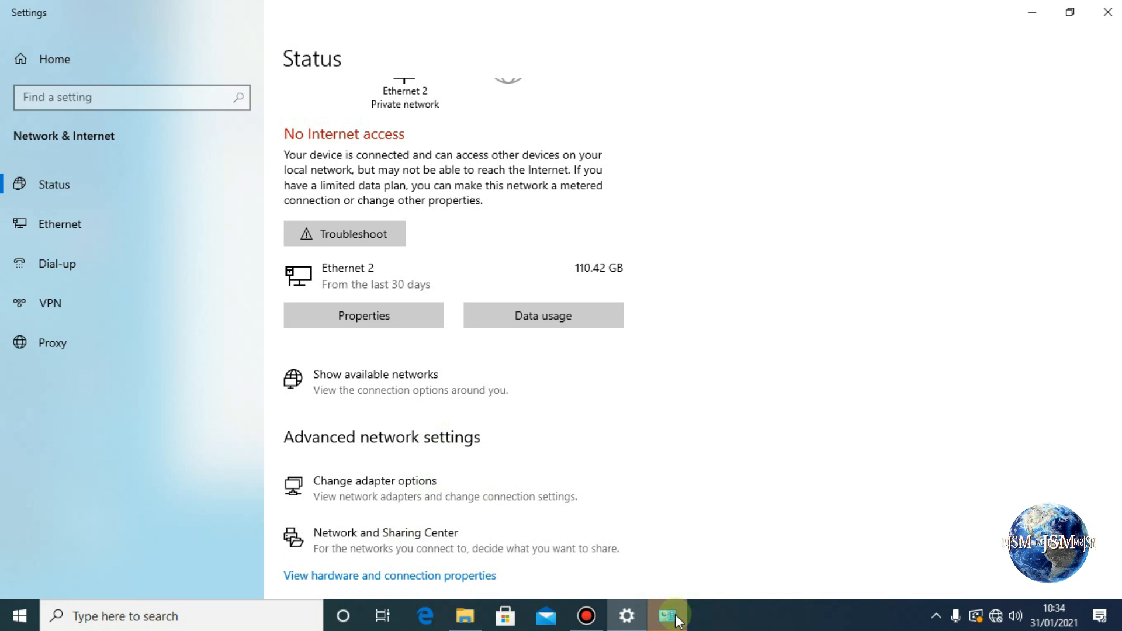
# Open the Ethernet 2 Properties dialog through Change adapter settings and the Ethernet 2 Status window.
pyautogui.moveTo(678, 605)
pyautogui.click(681, 580)
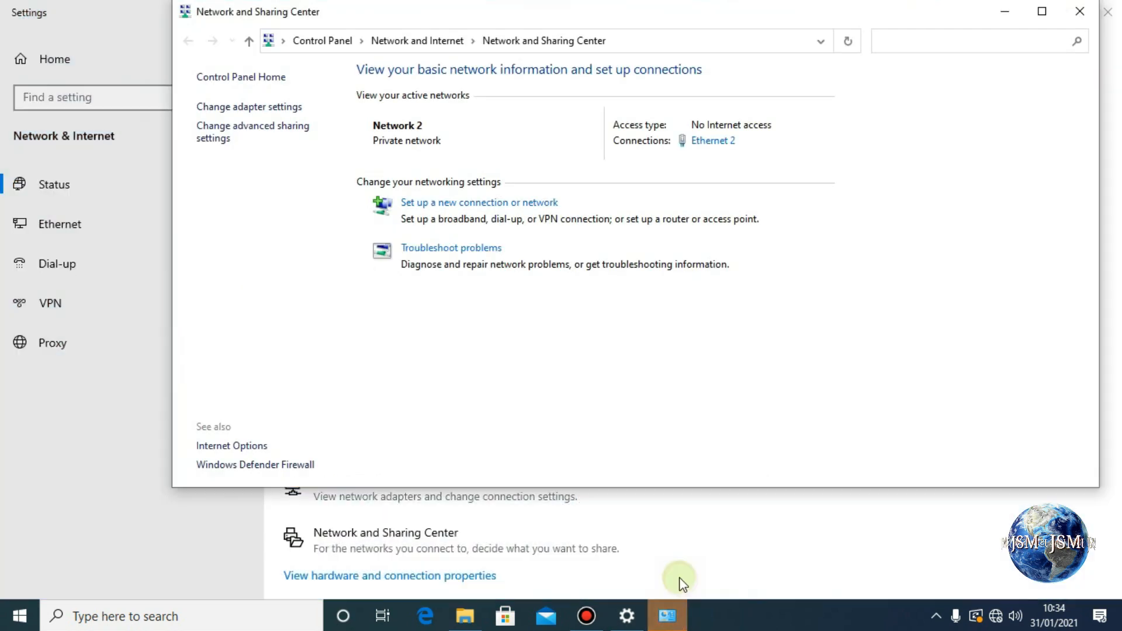
pyautogui.click(251, 110)
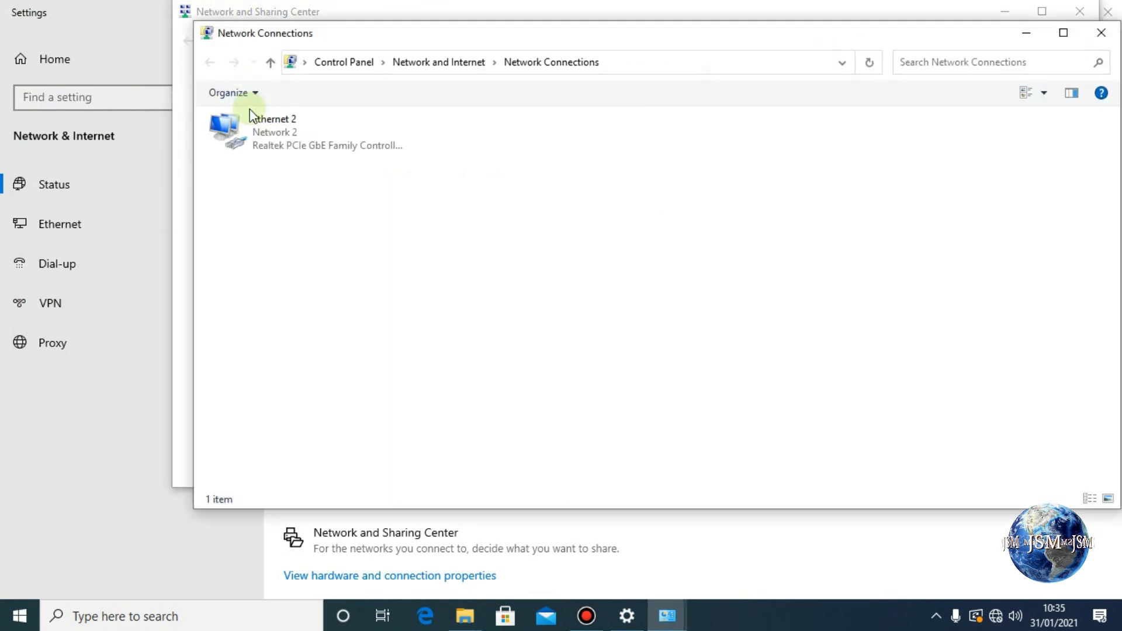
pyautogui.doubleClick(303, 132)
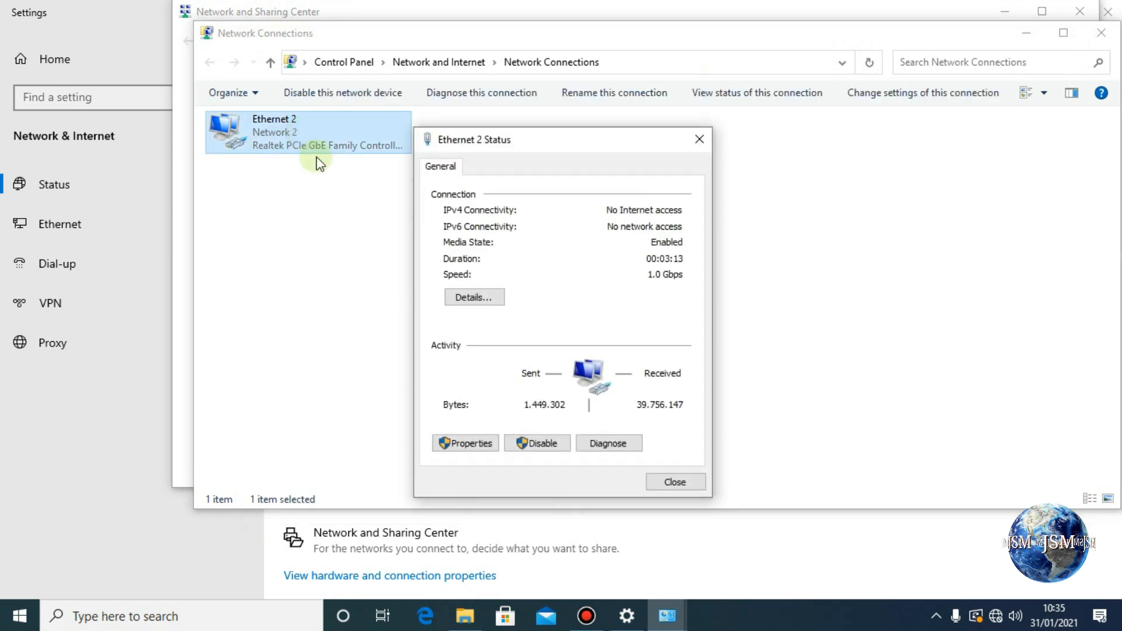
pyautogui.click(473, 446)
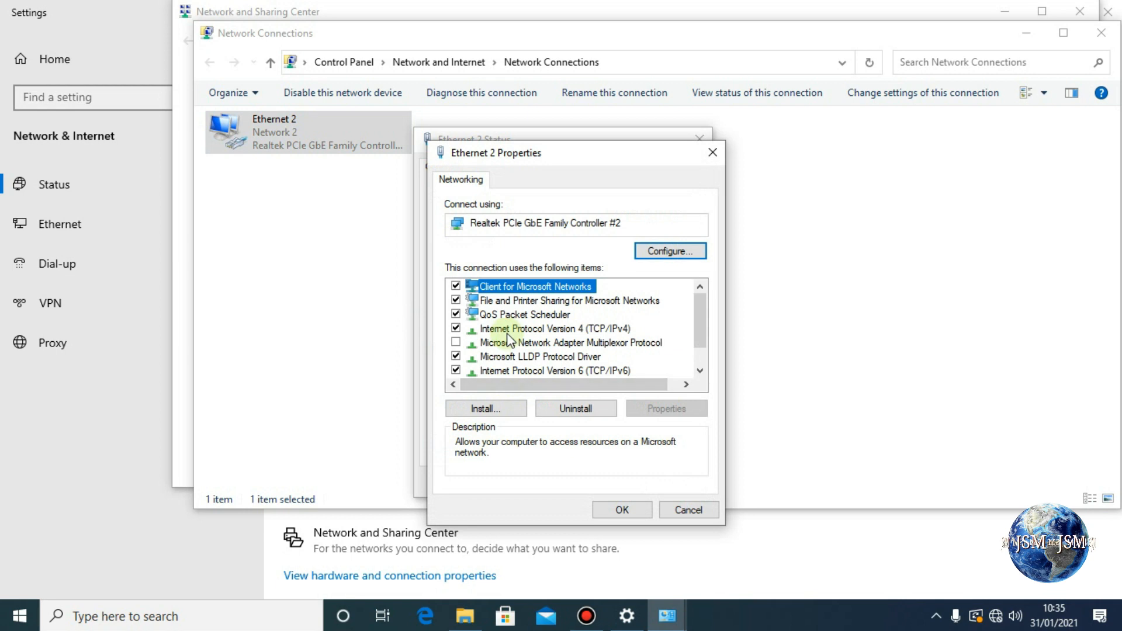
# Set Ethernet 2's IPv4 to static 192.168.0.5, mask 255.255.255.0, gateway 192.168.0.1.
pyautogui.doubleClick(593, 330)
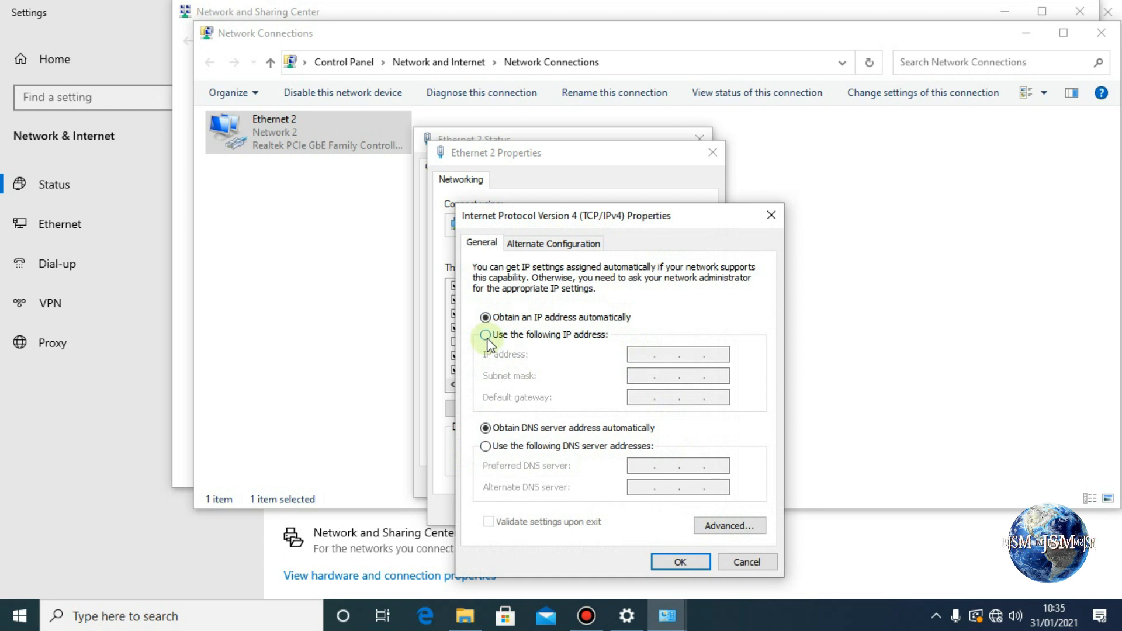
pyautogui.click(485, 335)
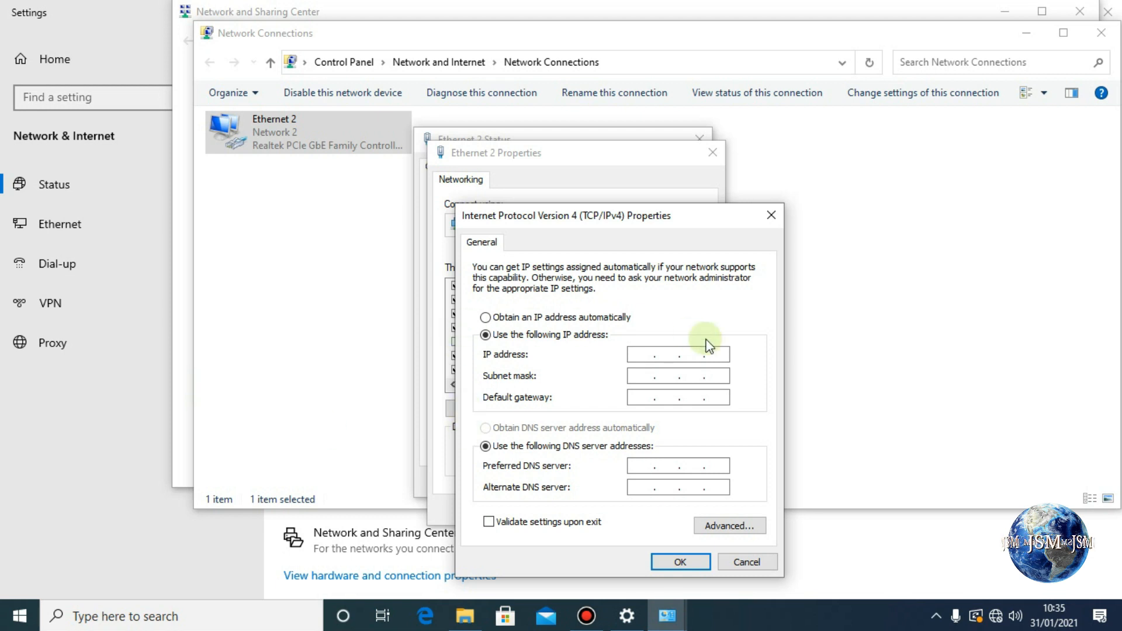
pyautogui.click(642, 355)
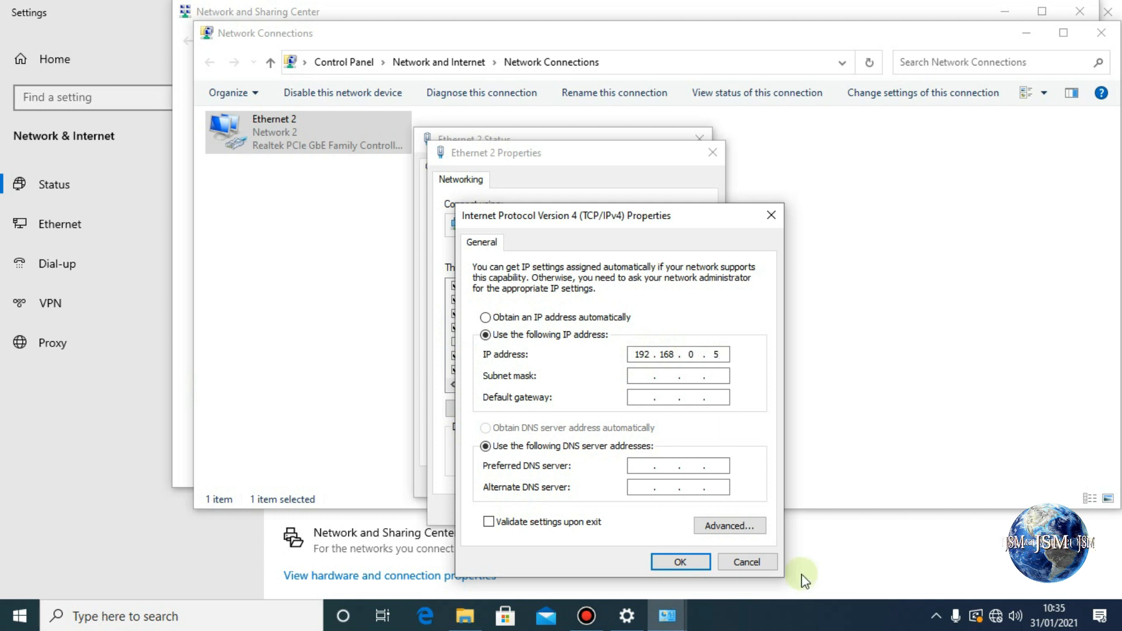
pyautogui.click(648, 377)
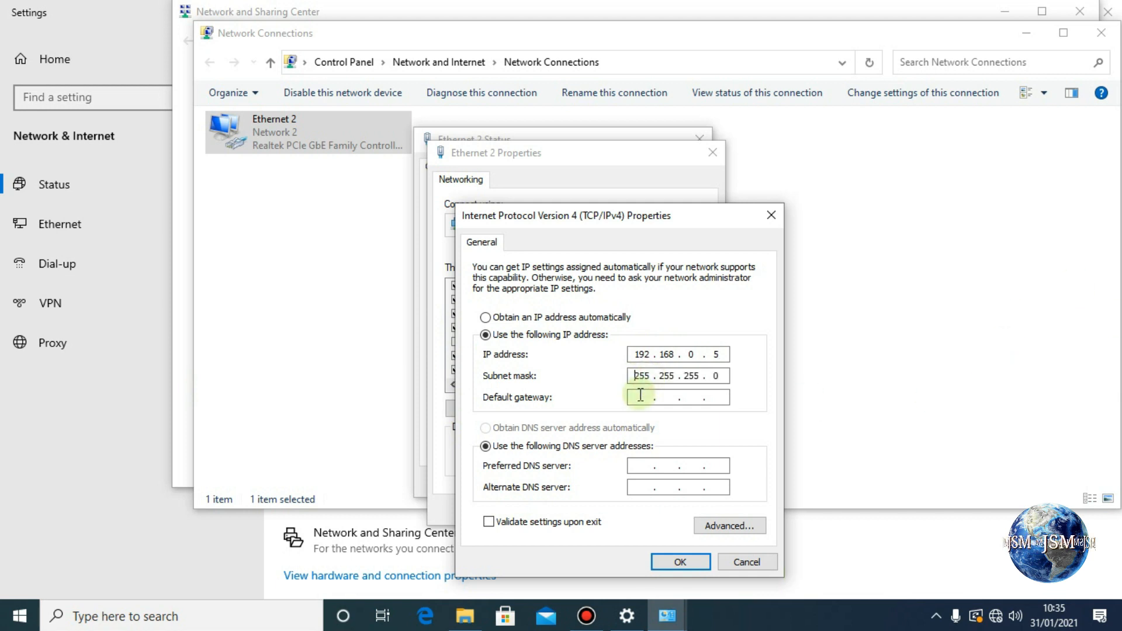
pyautogui.click(638, 396)
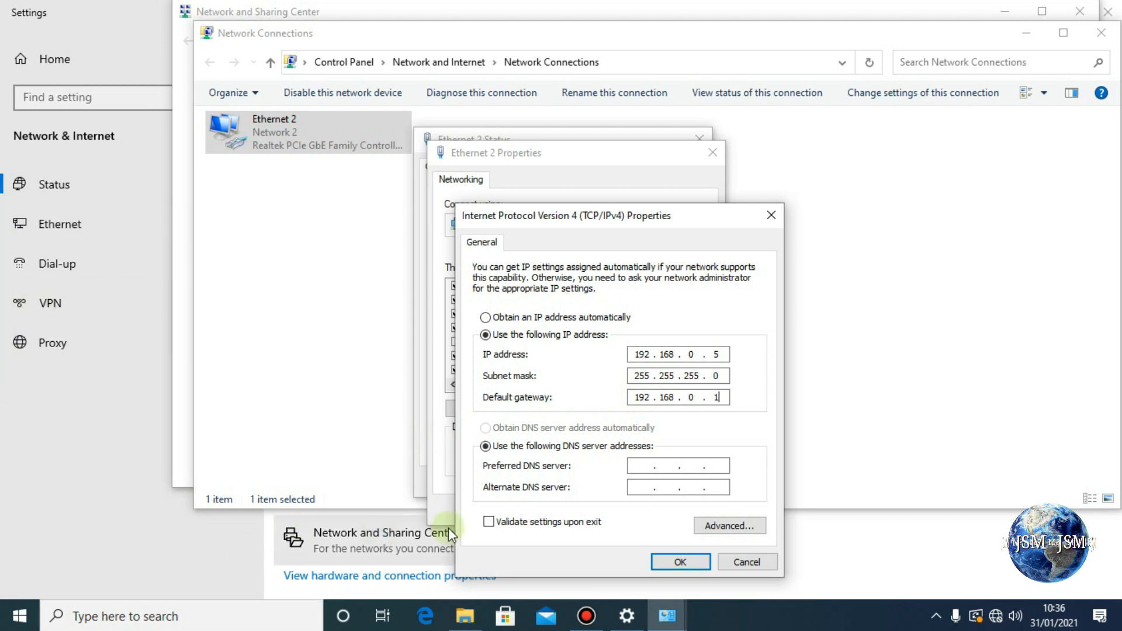
pyautogui.click(678, 562)
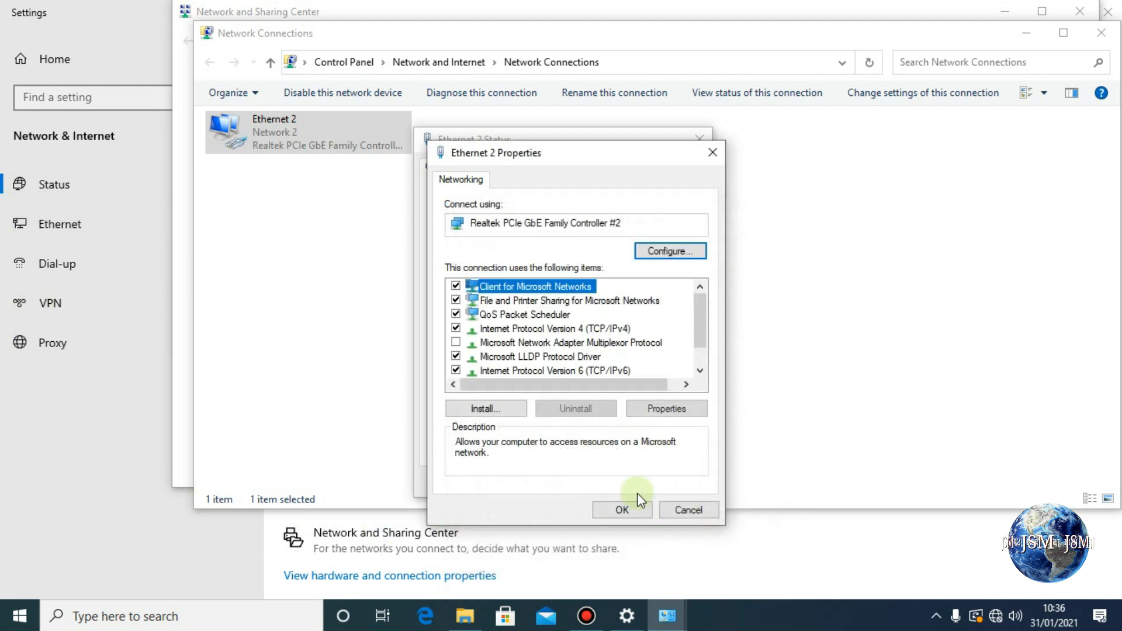
# Apply the property changes and close the Ethernet 2 status and network connection windows.
pyautogui.click(633, 510)
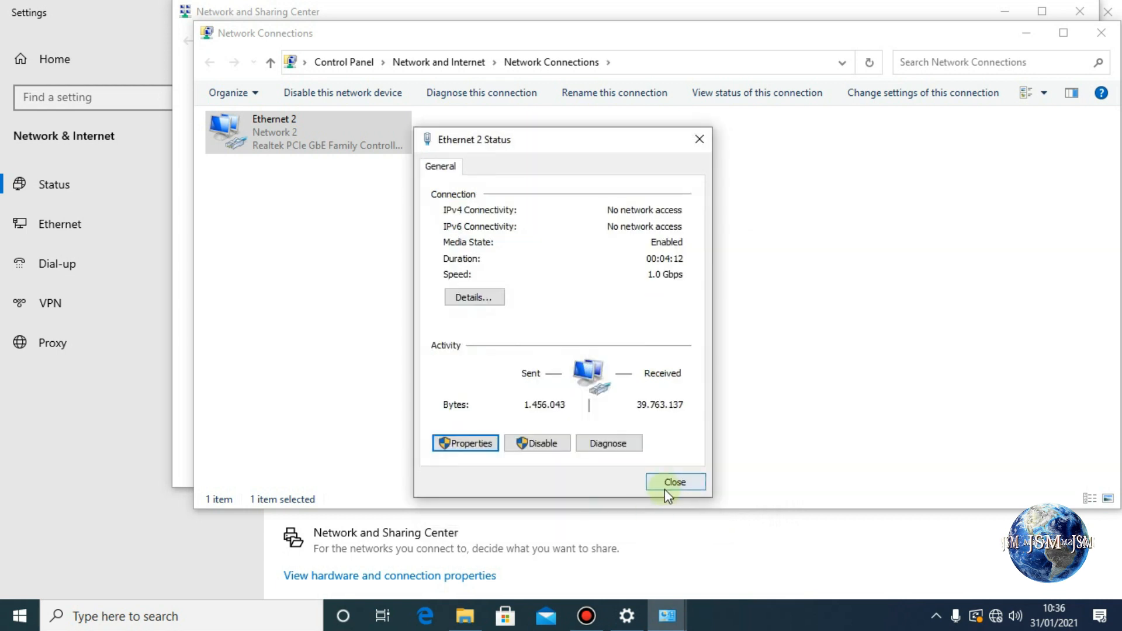
pyautogui.click(666, 485)
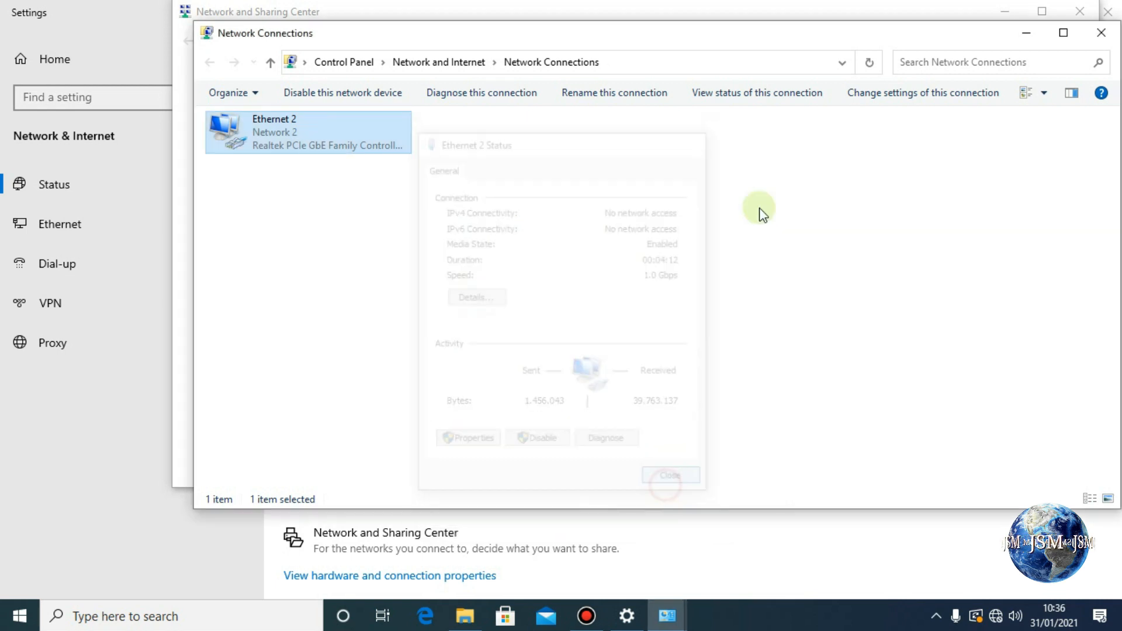
pyautogui.click(1101, 32)
pyautogui.click(1088, 18)
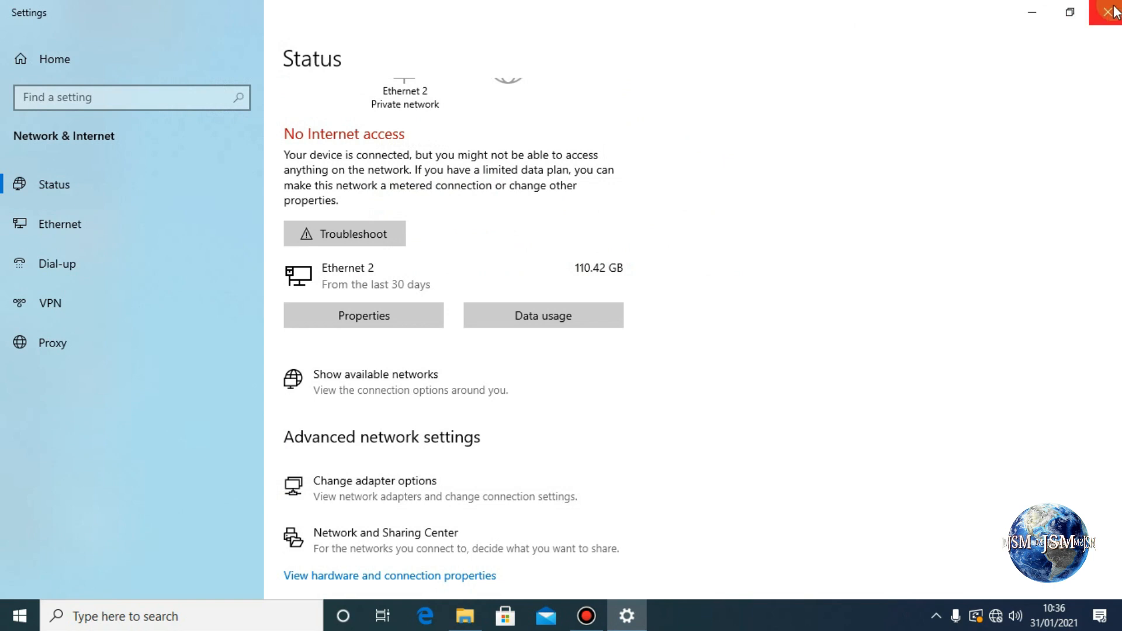
# Close Settings, launch Google Chrome and go to the router address 192.168.0.1.
pyautogui.click(1107, 12)
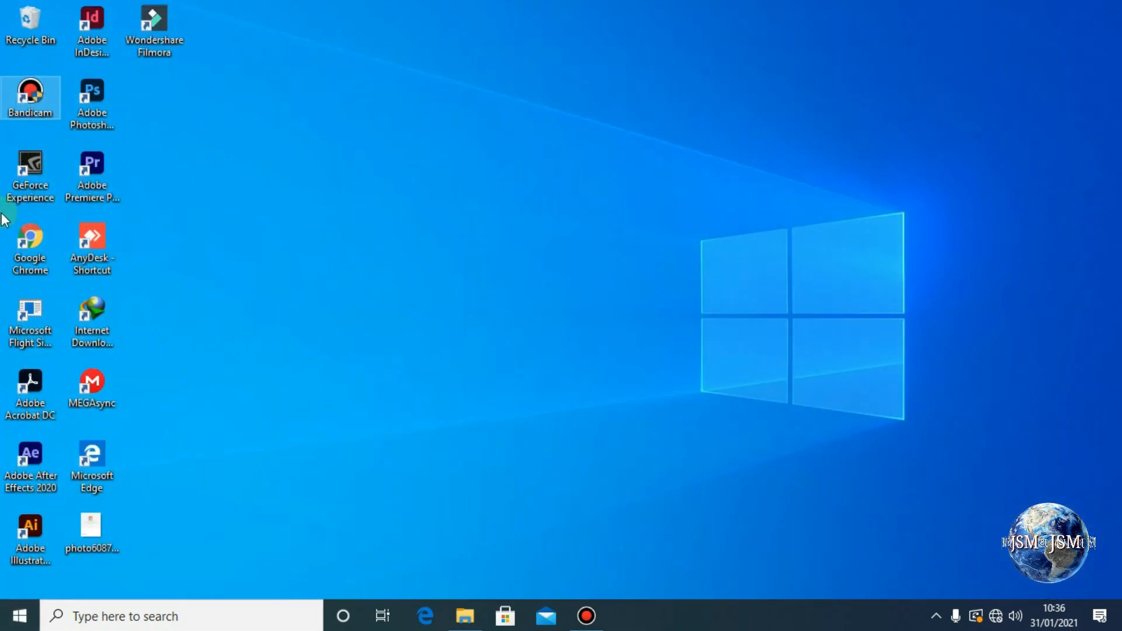
pyautogui.click(29, 261)
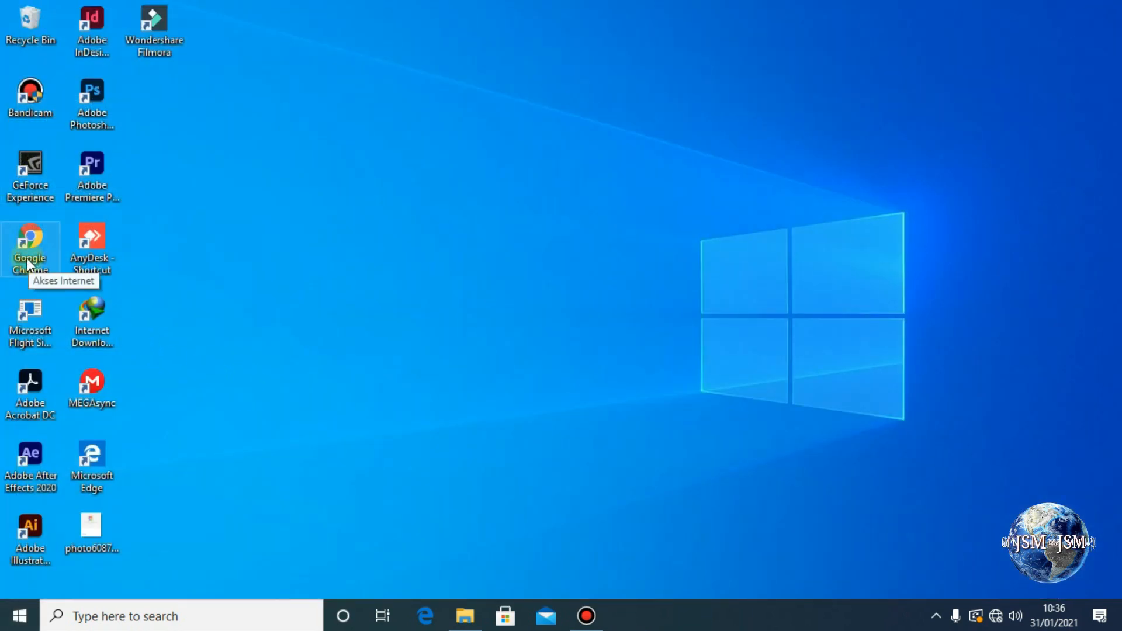
pyautogui.doubleClick(28, 260)
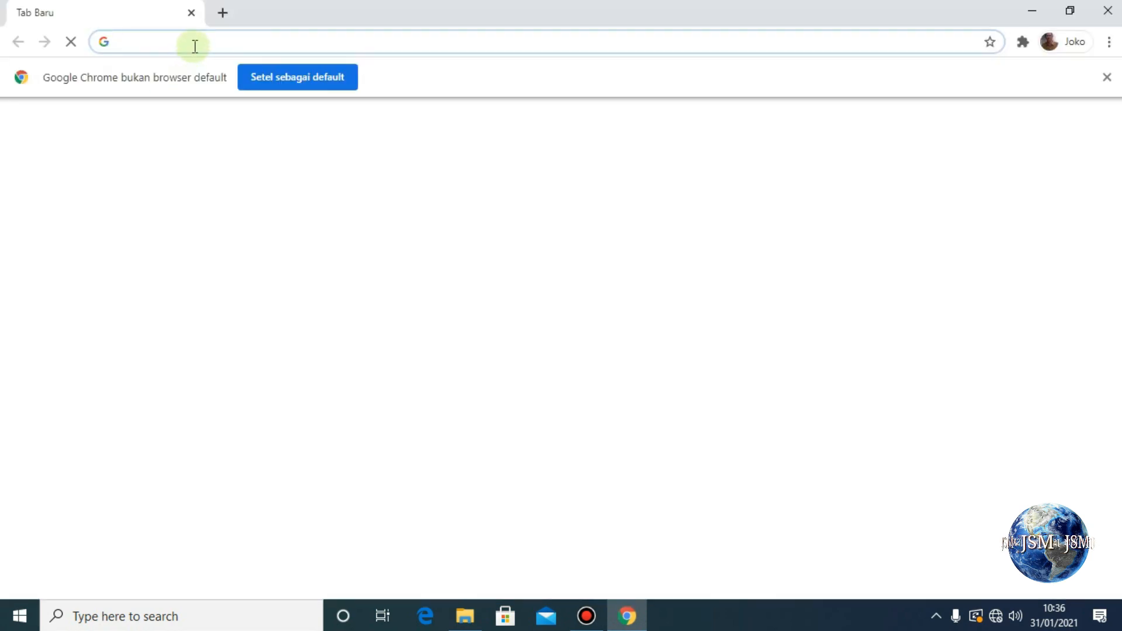
pyautogui.click(121, 46)
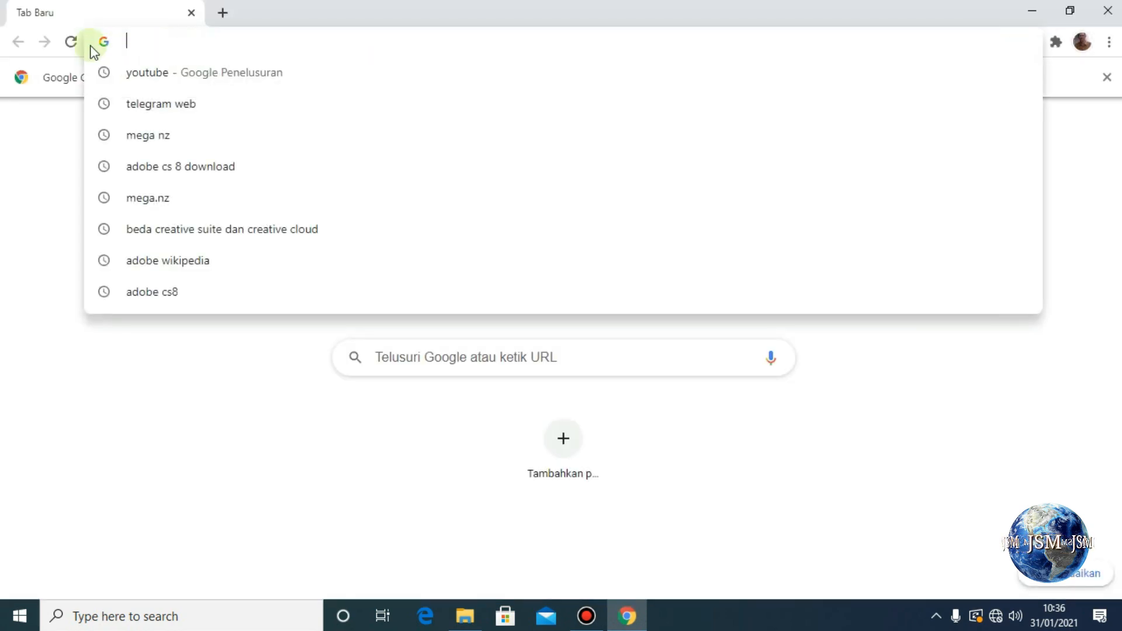
pyautogui.write('192.')
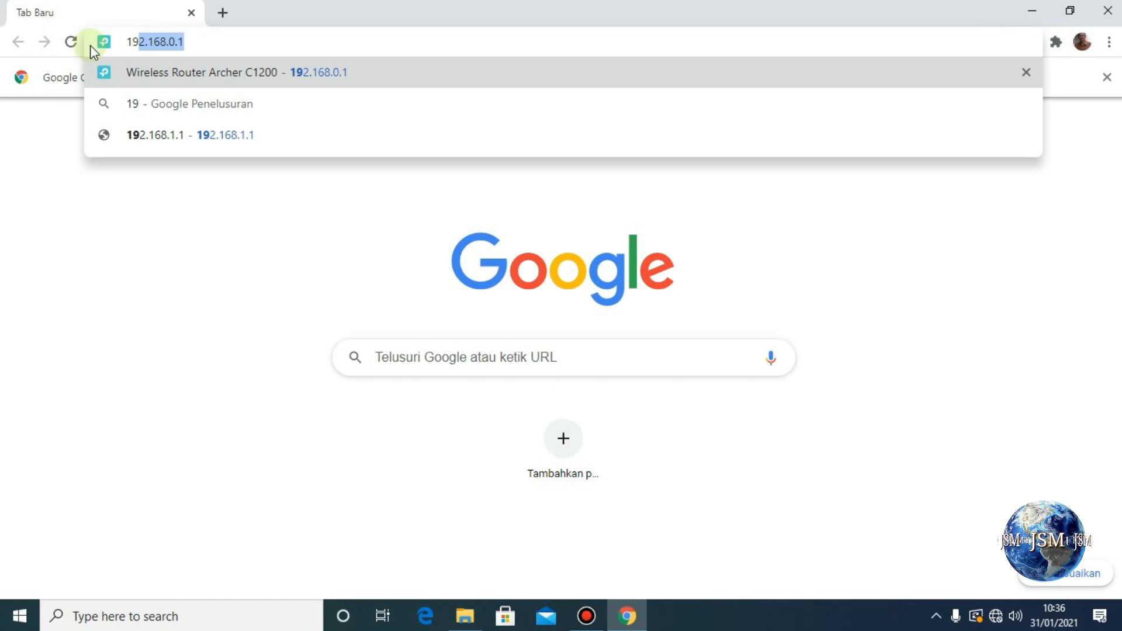
pyautogui.write('168')
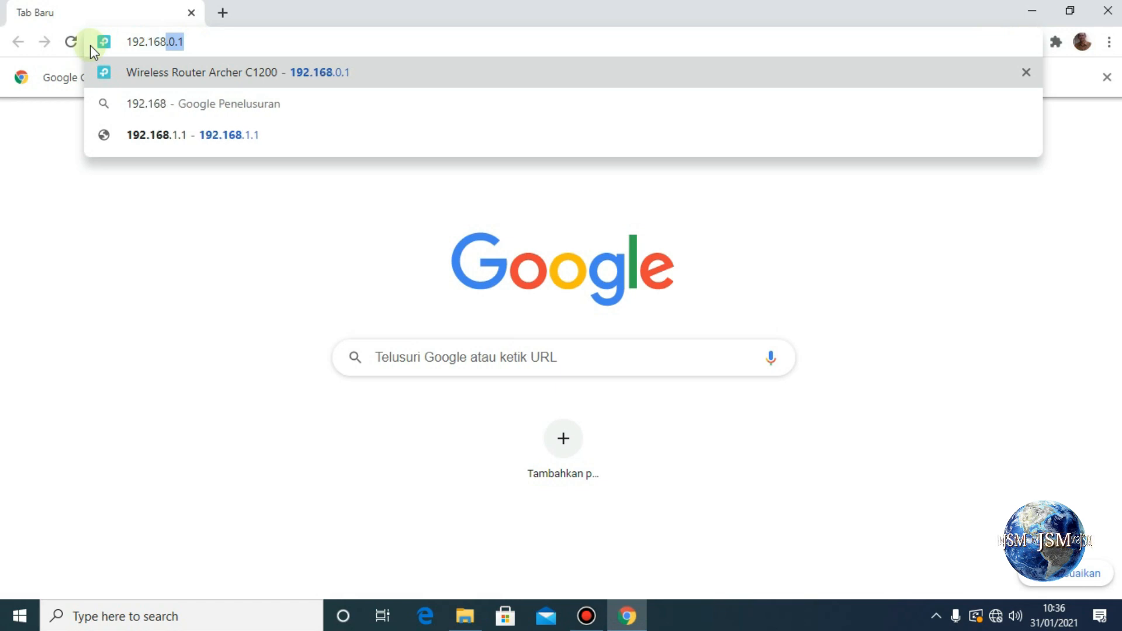
pyautogui.write('.0.1')
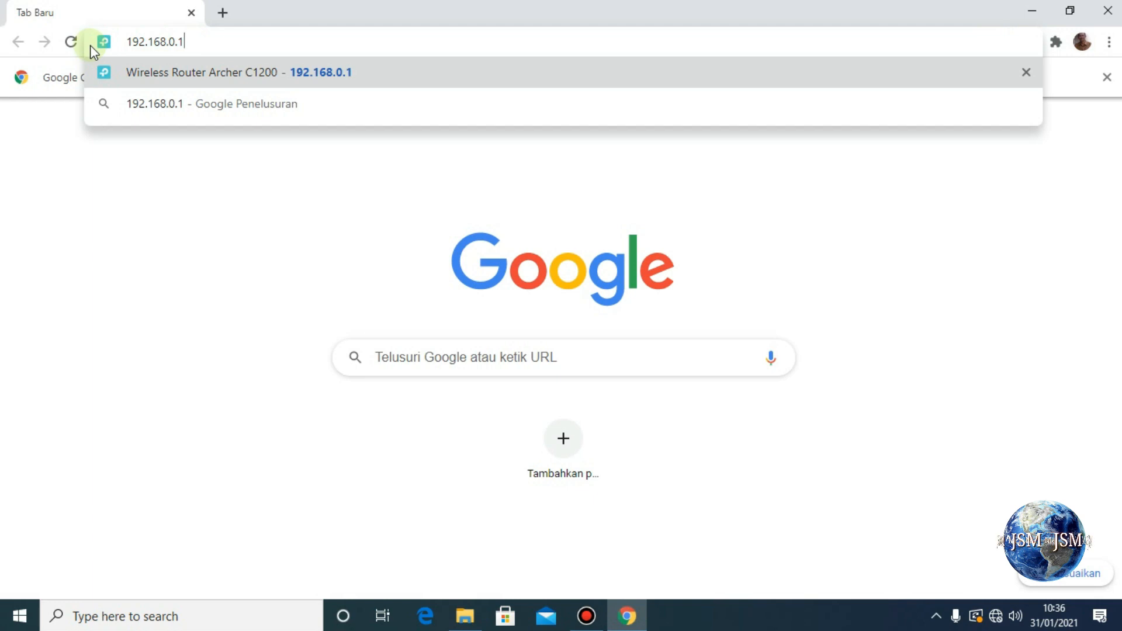
pyautogui.press('Return')
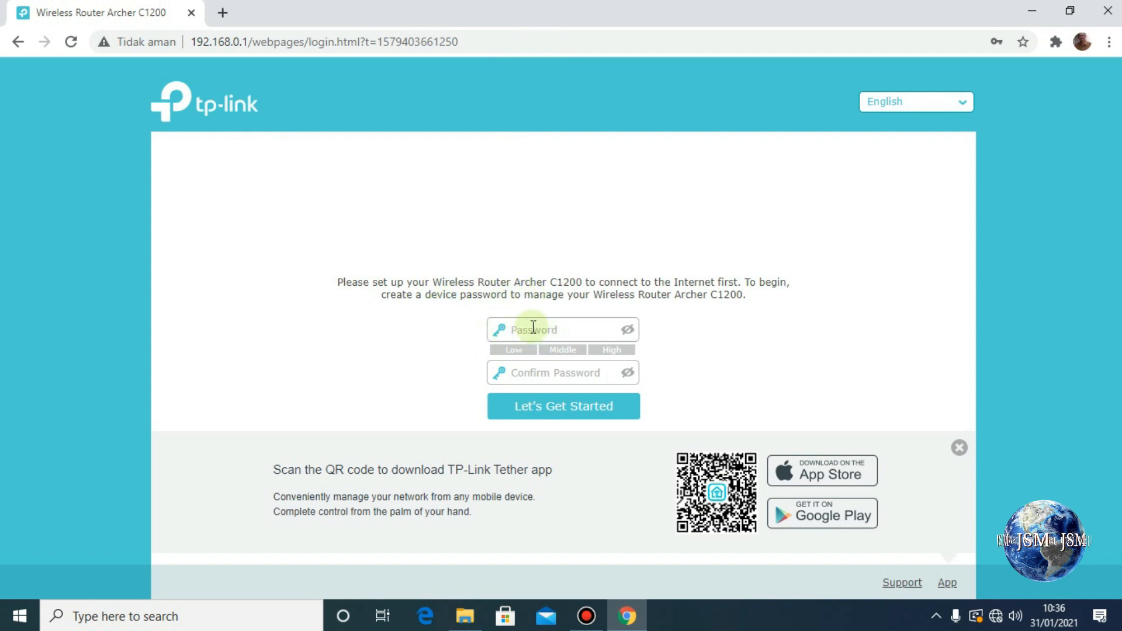
# Enter and confirm a new router admin password, then start the Quick Setup wizard.
pyautogui.click(627, 332)
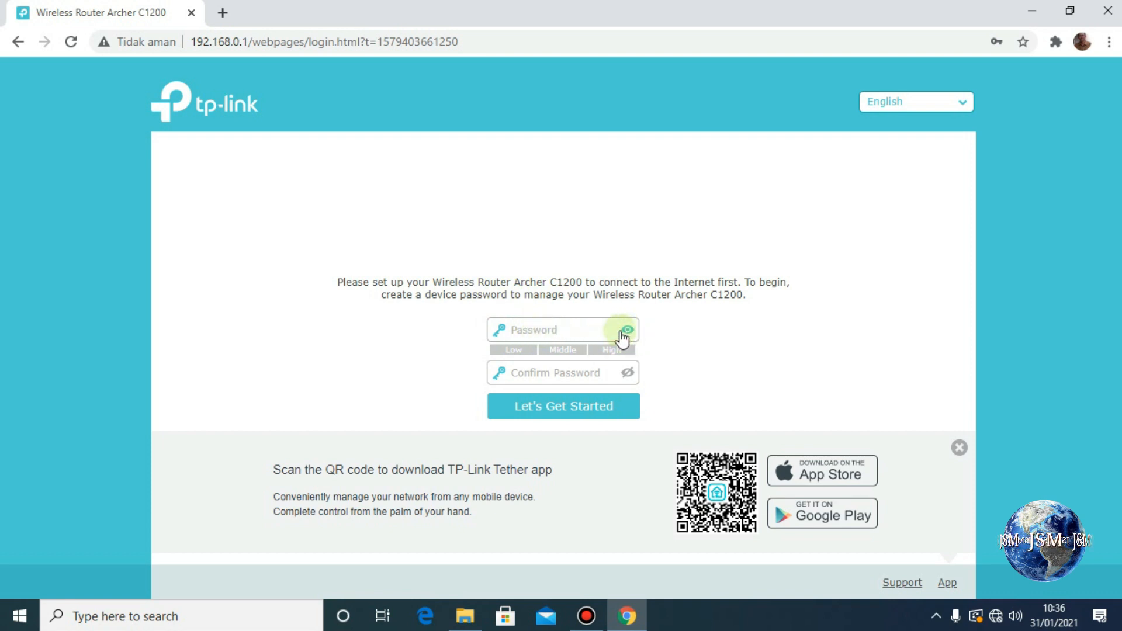
pyautogui.click(537, 327)
pyautogui.write('a')
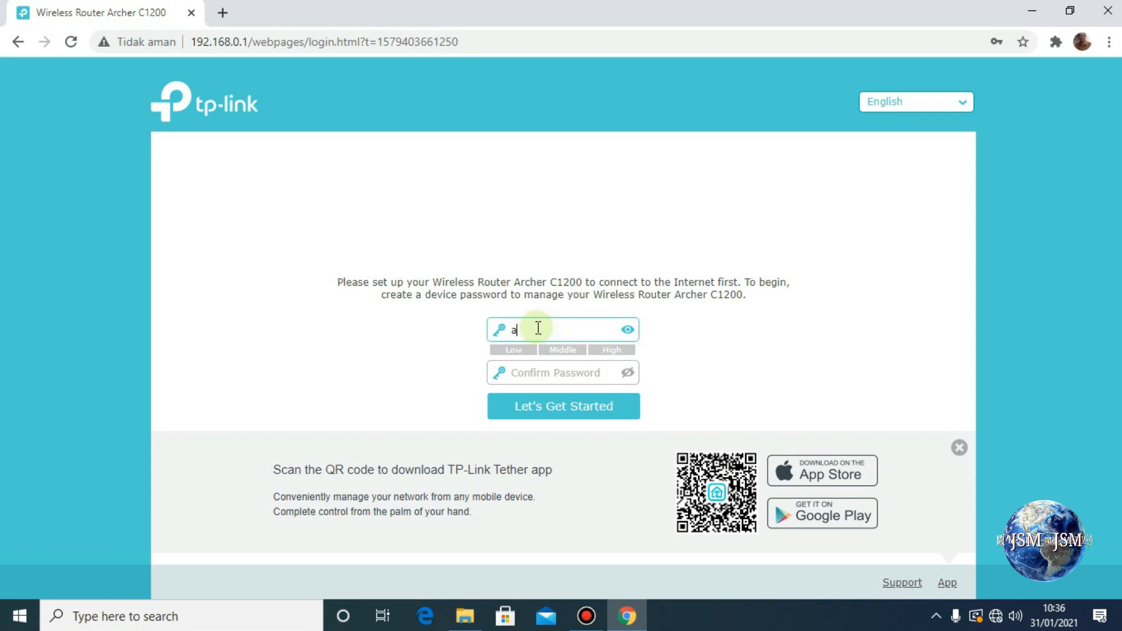
pyautogui.write('dmin')
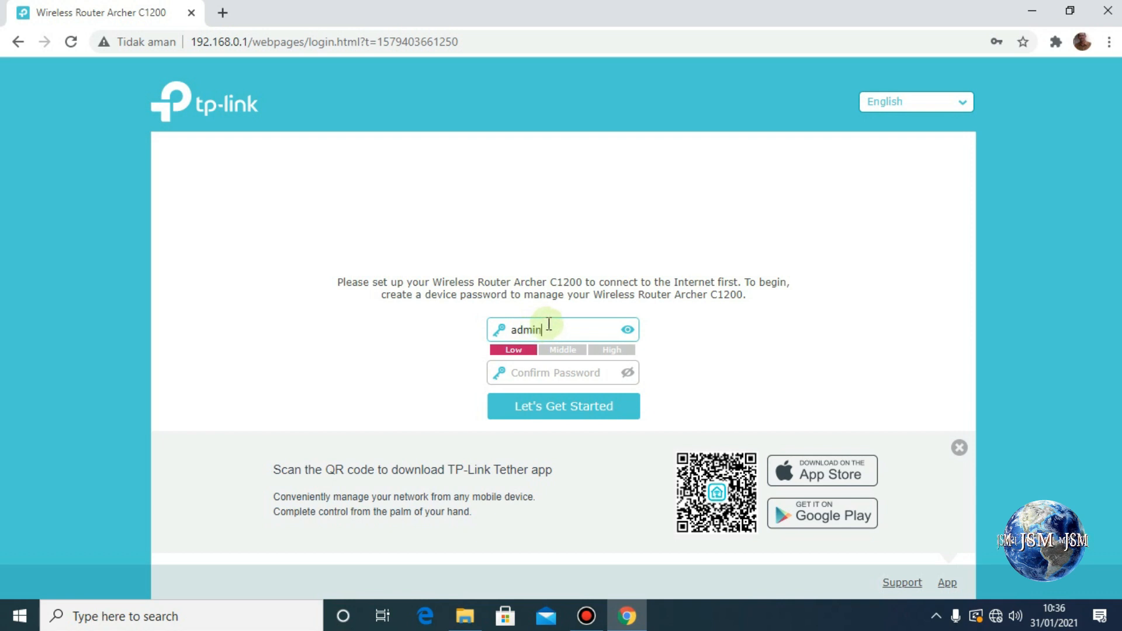
pyautogui.click(546, 374)
pyautogui.click(627, 377)
pyautogui.click(556, 374)
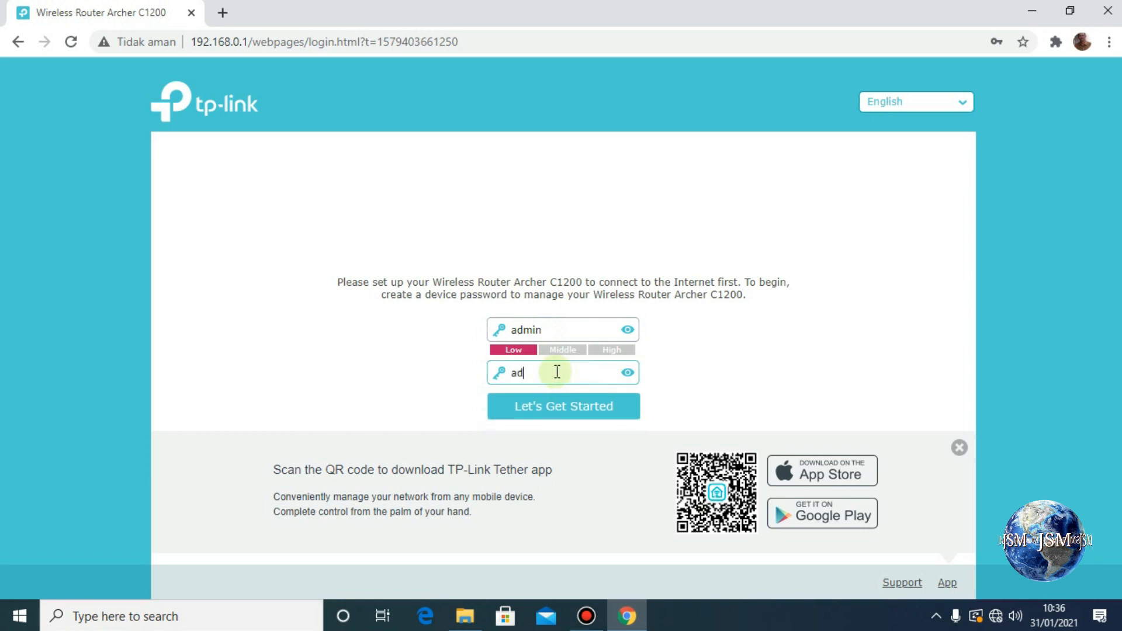
pyautogui.click(559, 416)
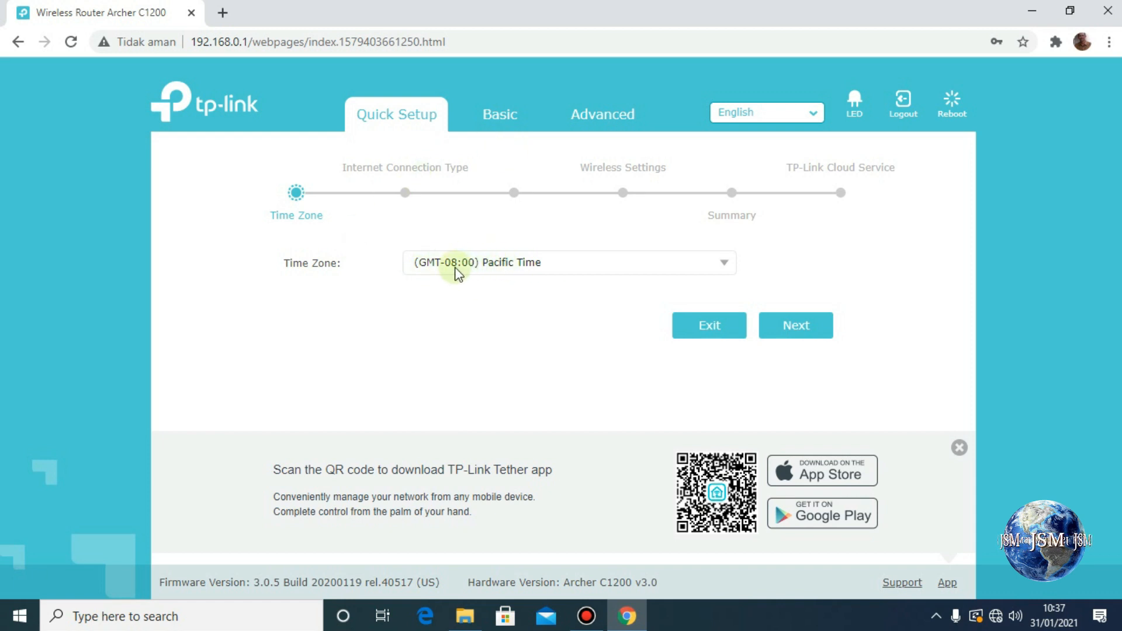
# Choose (GMT+07:00) Bangkok, Jakarta, Hanoi from the Time Zone dropdown.
pyautogui.click(725, 268)
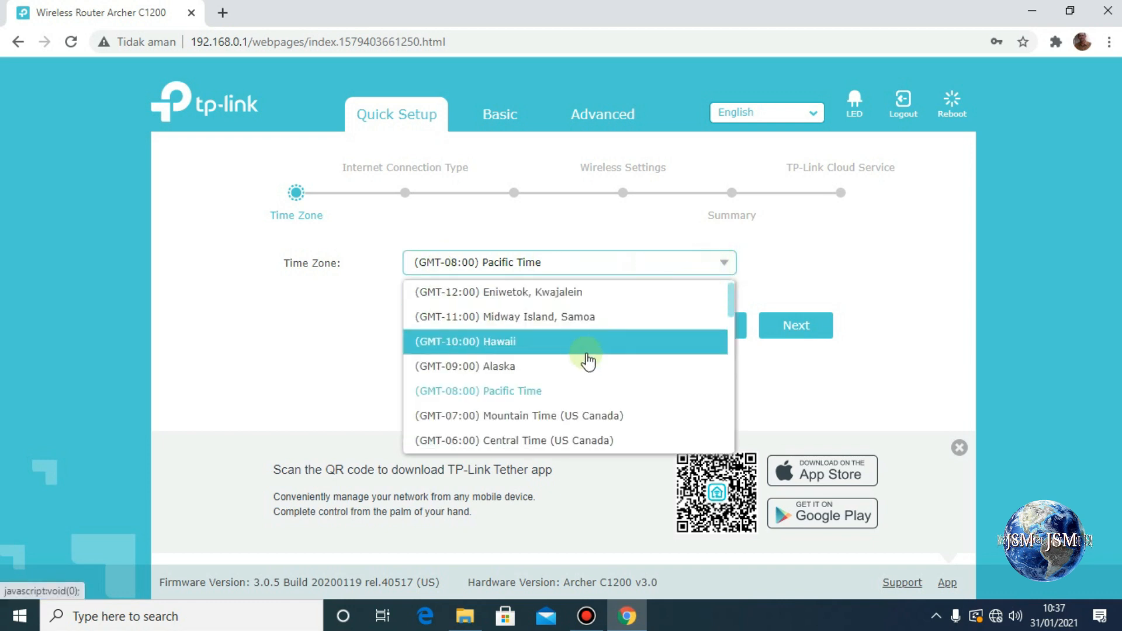
pyautogui.scroll(-2, 583, 359)
pyautogui.scroll(-10, 583, 362)
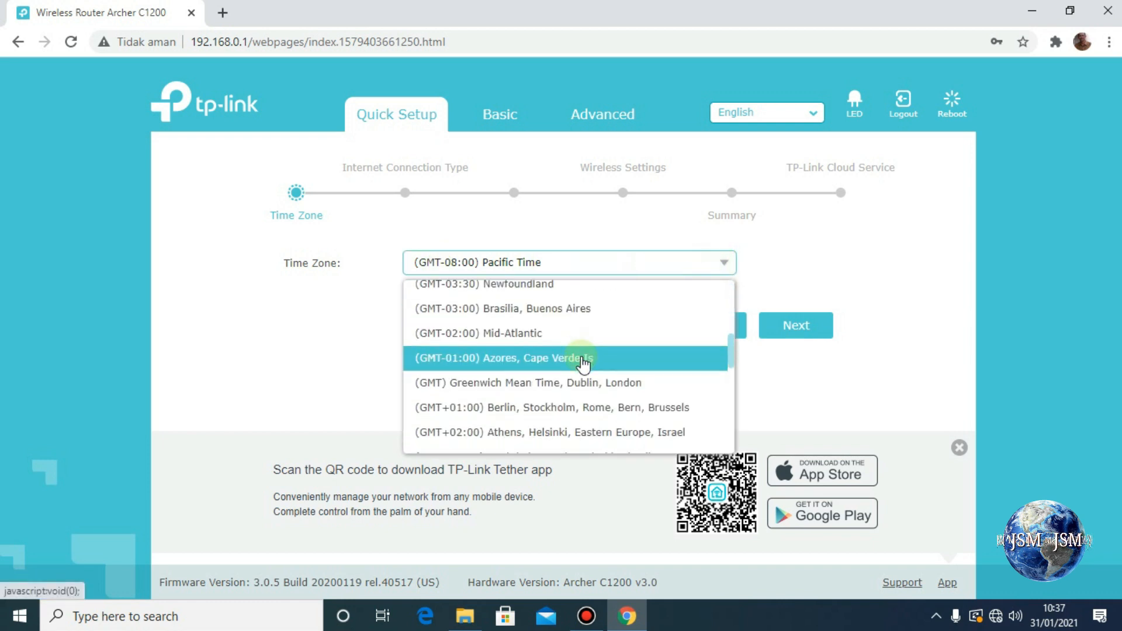
pyautogui.scroll(-1, 585, 361)
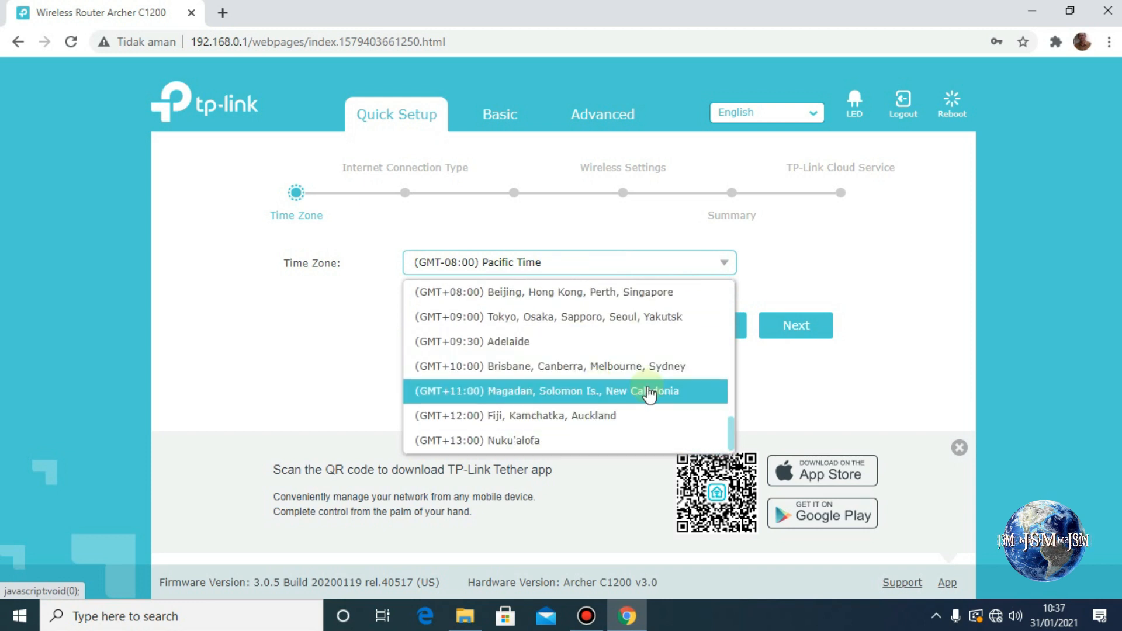
pyautogui.scroll(5, 588, 380)
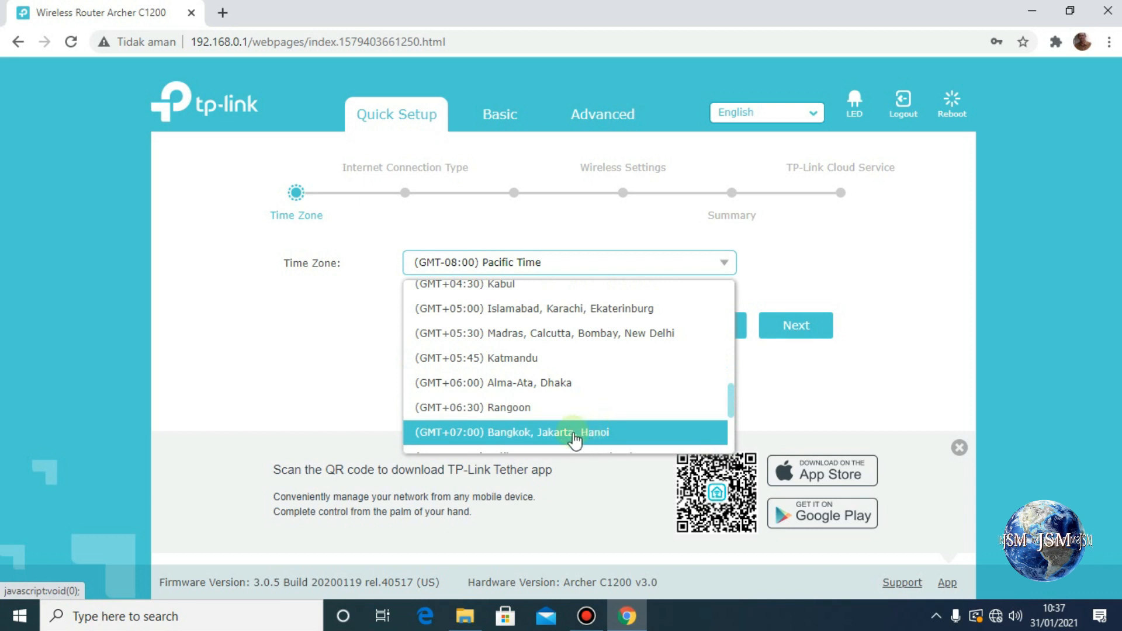
pyautogui.click(580, 436)
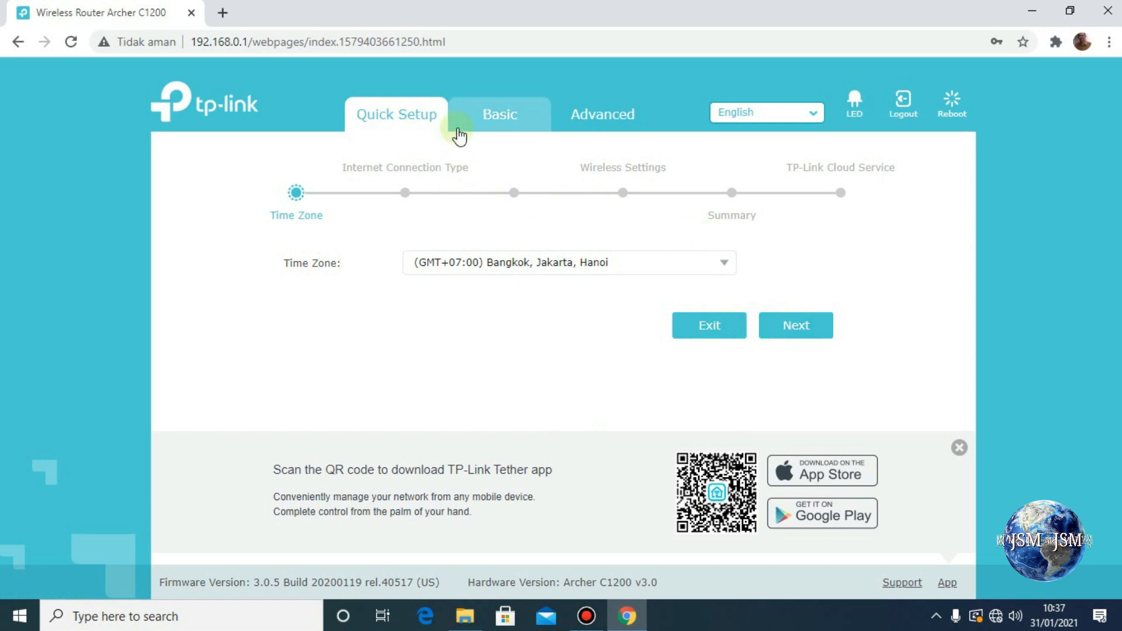
# Go to Basic > Internet to view the Internet connection settings.
pyautogui.click(502, 116)
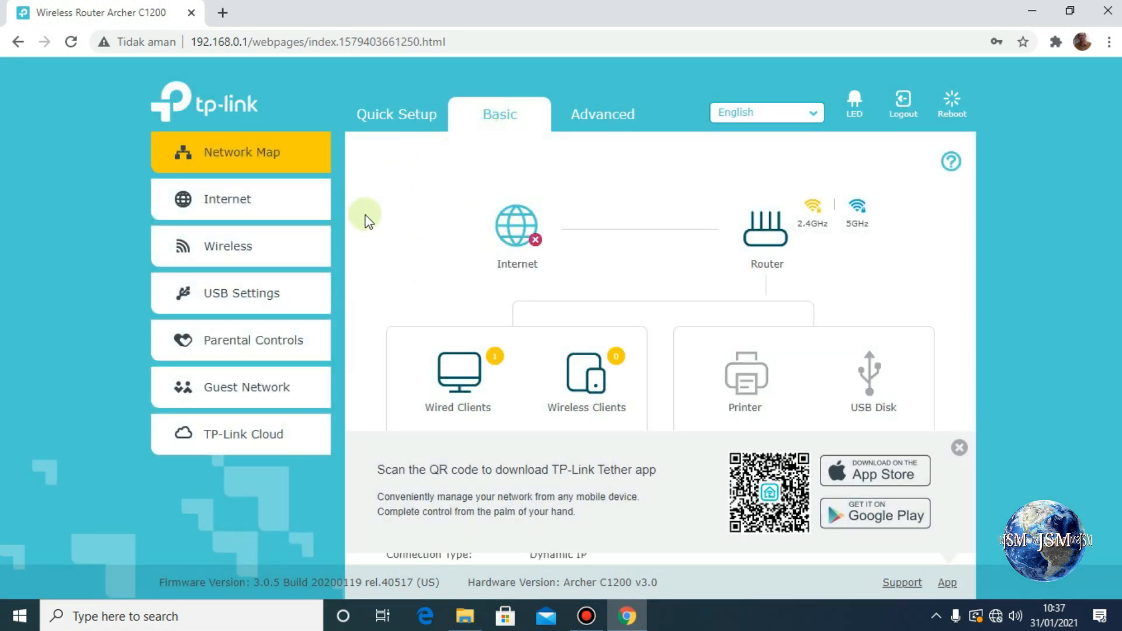
pyautogui.click(240, 200)
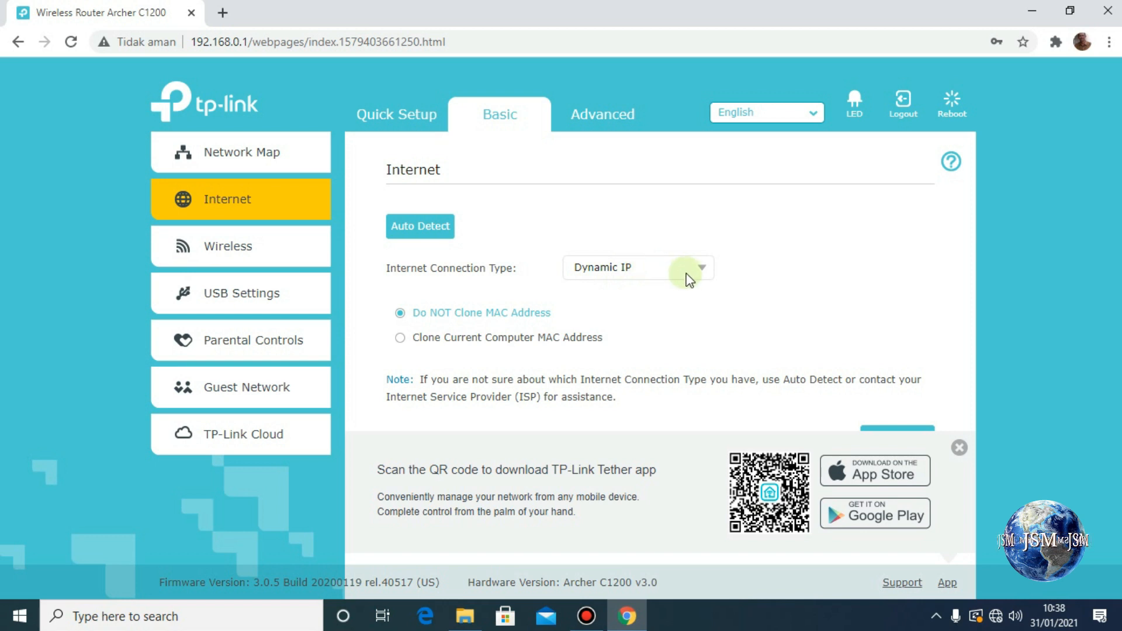
# Switch the Internet Connection Type from Dynamic IP to Static IP.
pyautogui.click(701, 273)
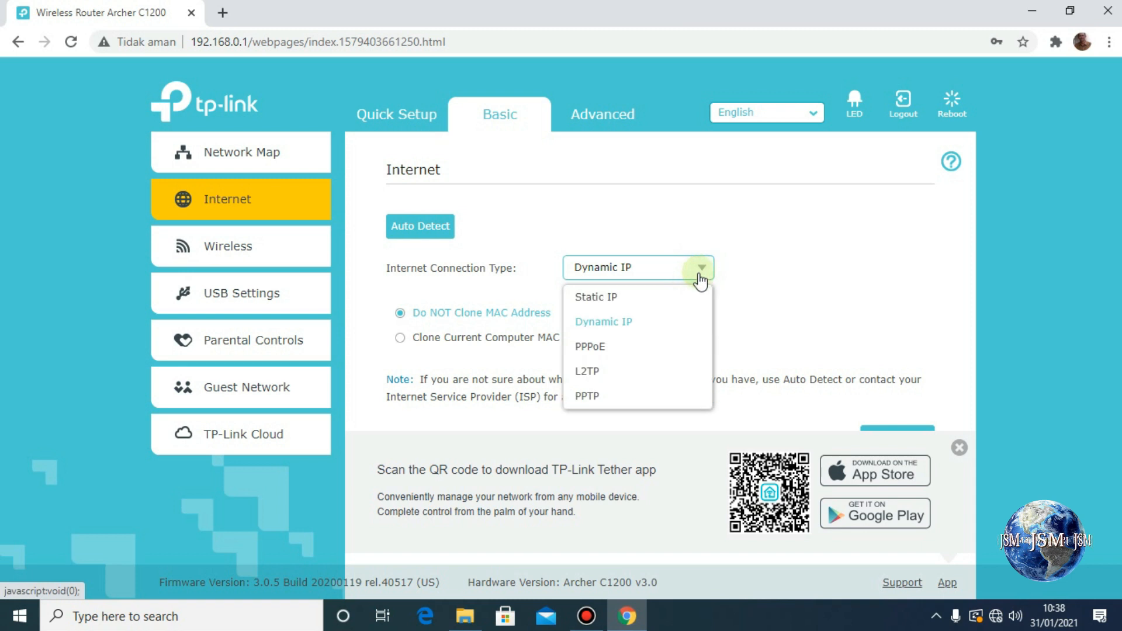
pyautogui.click(623, 304)
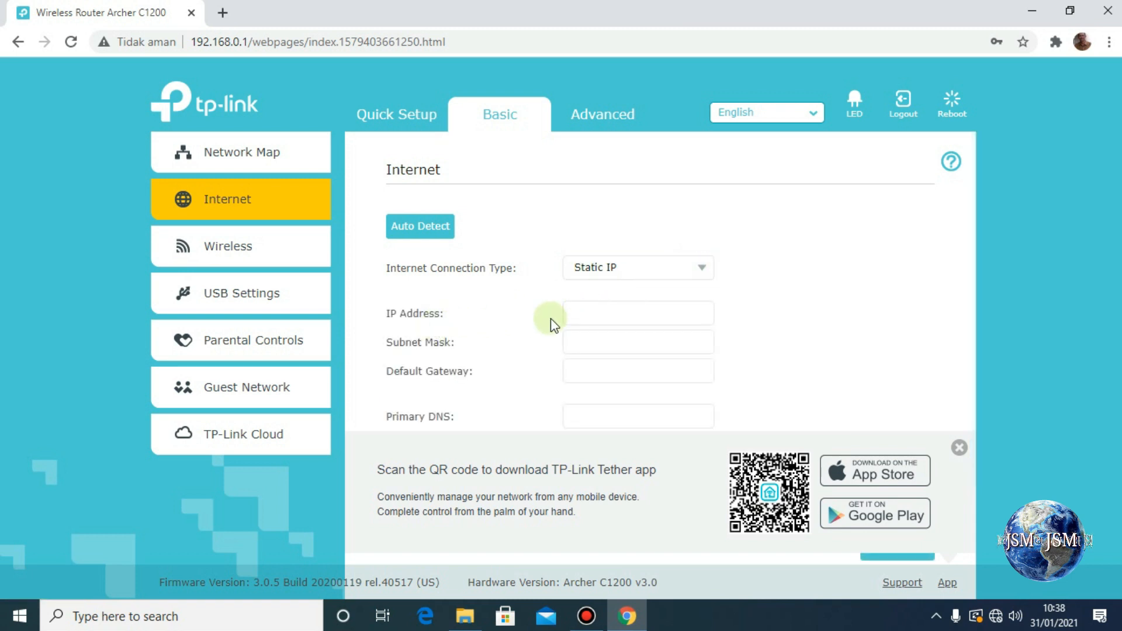
# Enter IP 192.168.2.200, mask 255.255.255.0, gateway and primary DNS 192.168.2.1.
pyautogui.click(590, 313)
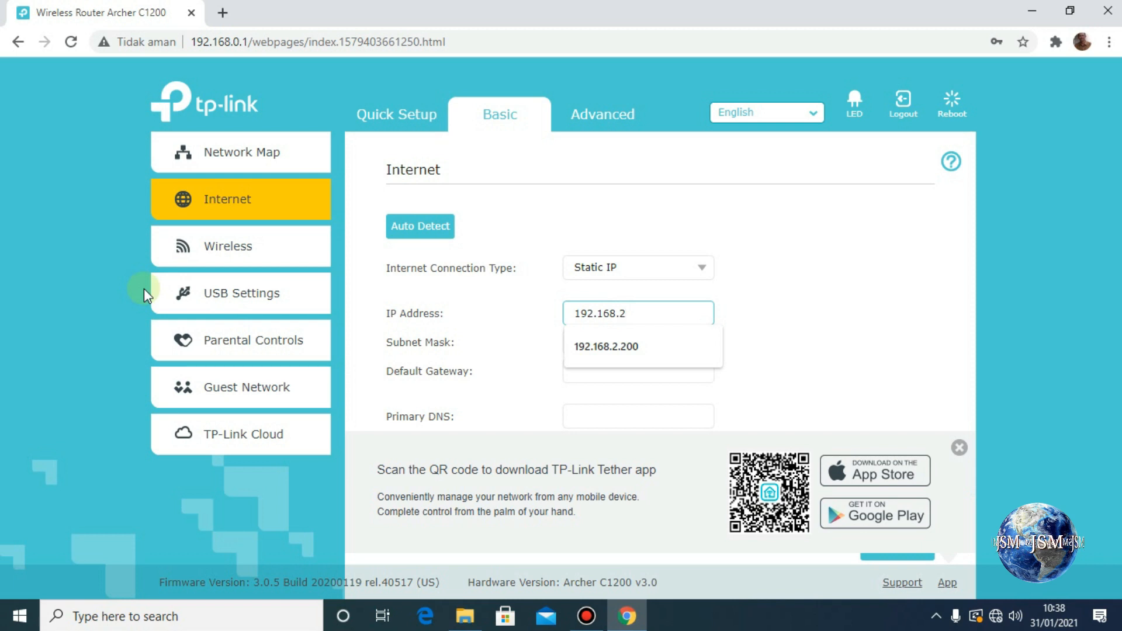
pyautogui.write('00')
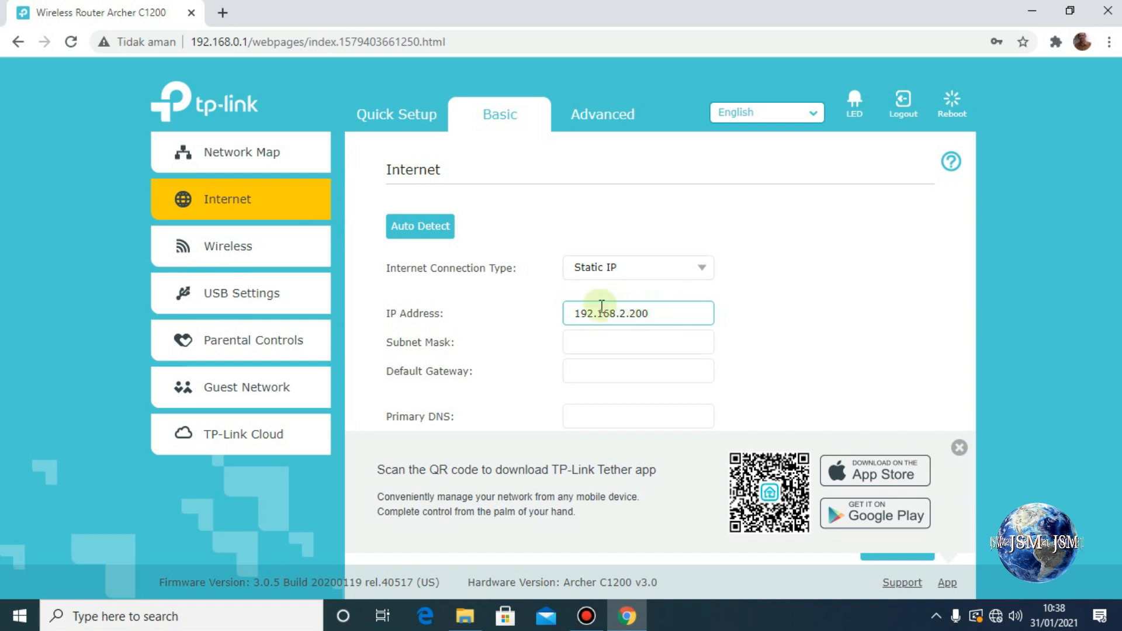
pyautogui.click(611, 344)
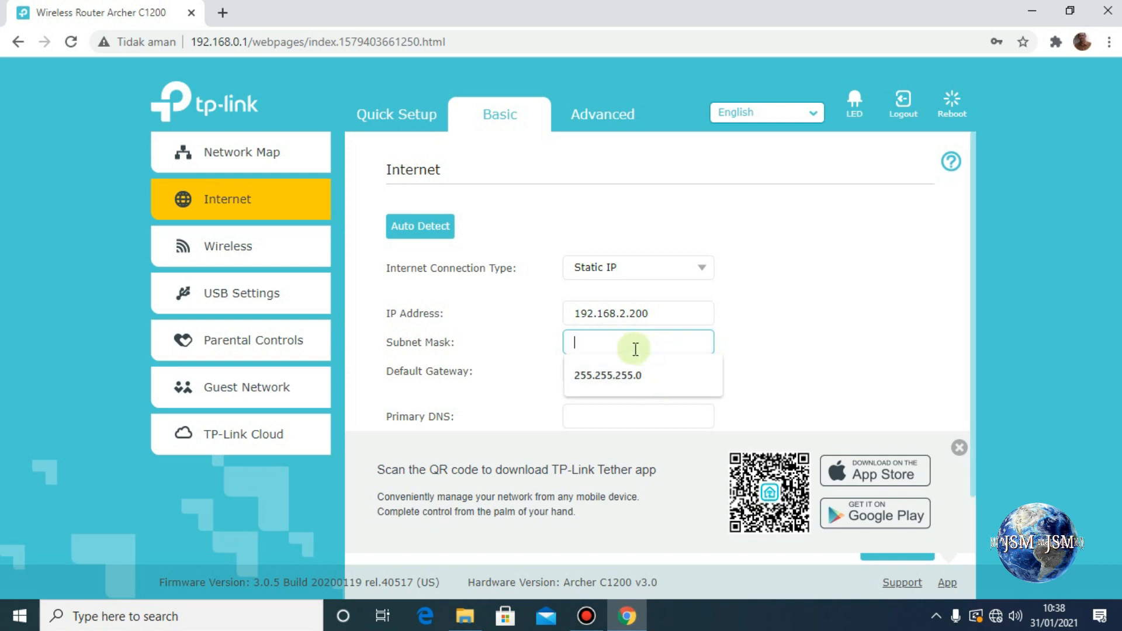
pyautogui.click(611, 381)
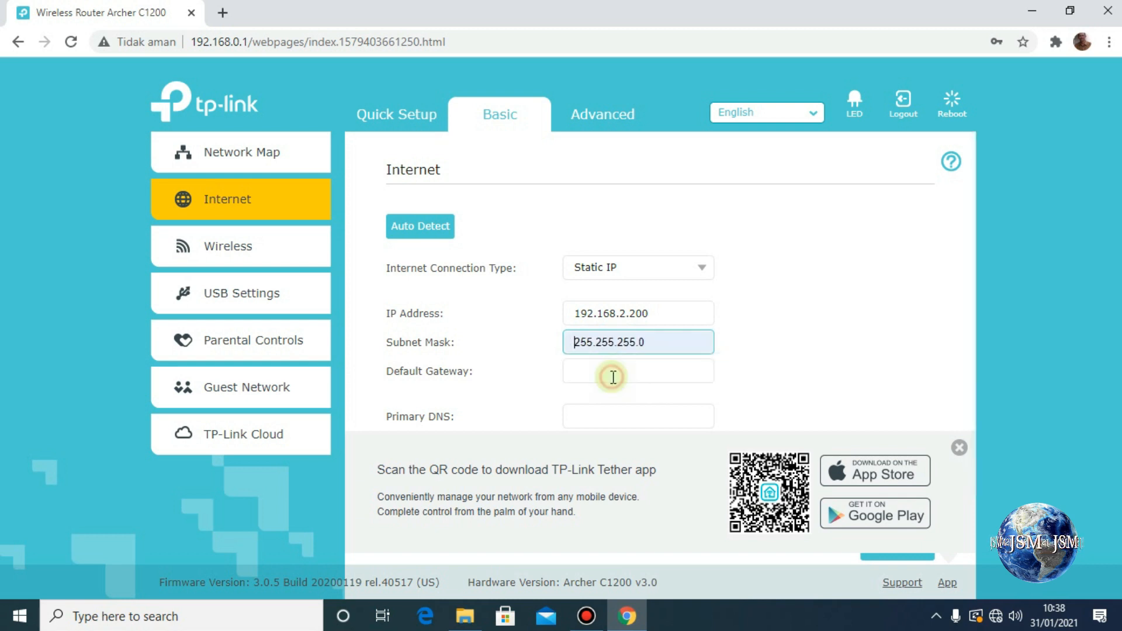
pyautogui.click(596, 367)
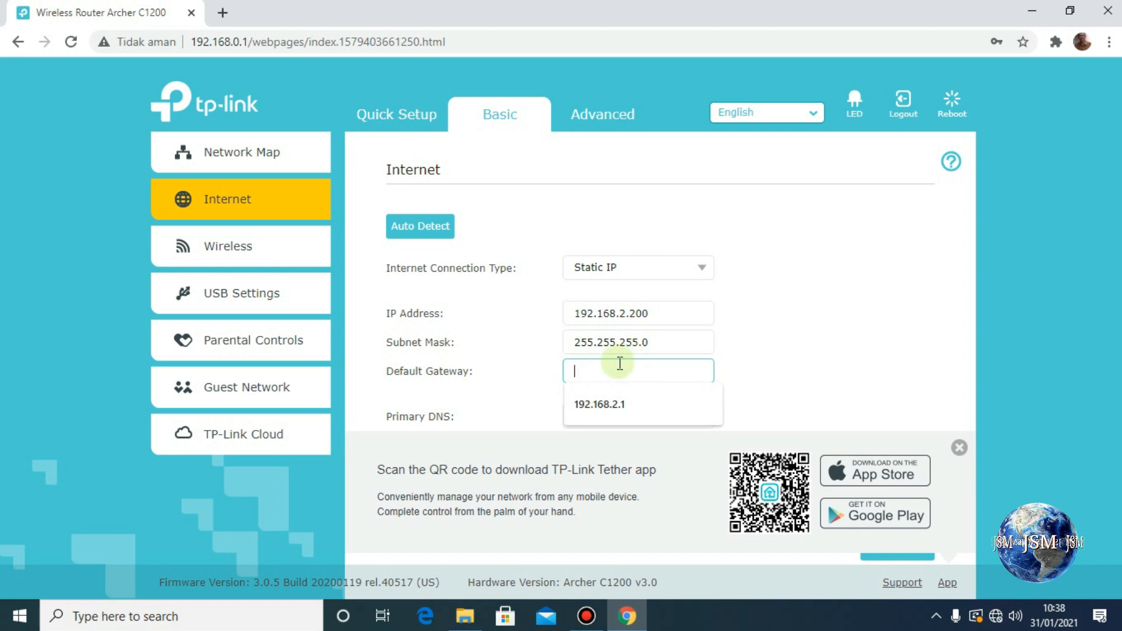
pyautogui.click(619, 403)
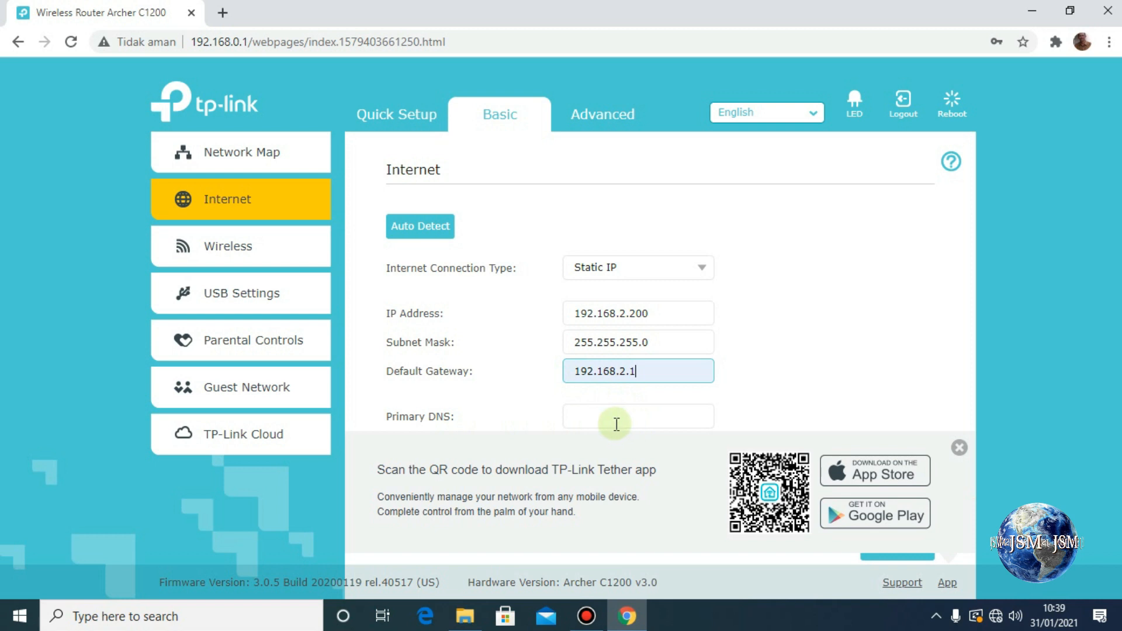
pyautogui.click(613, 422)
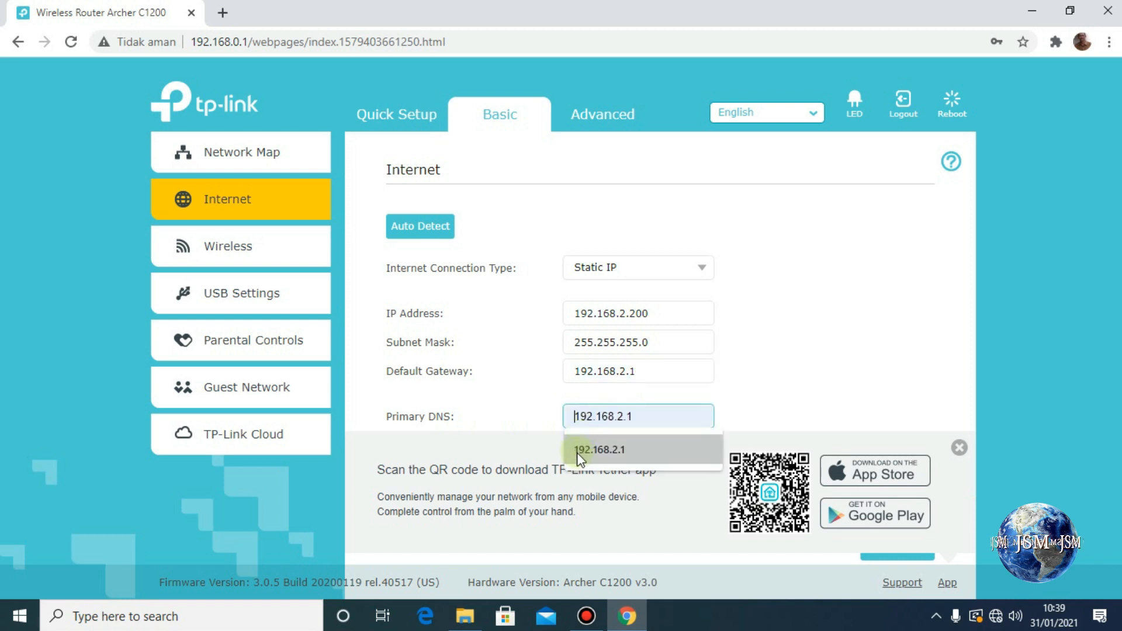
pyautogui.click(609, 449)
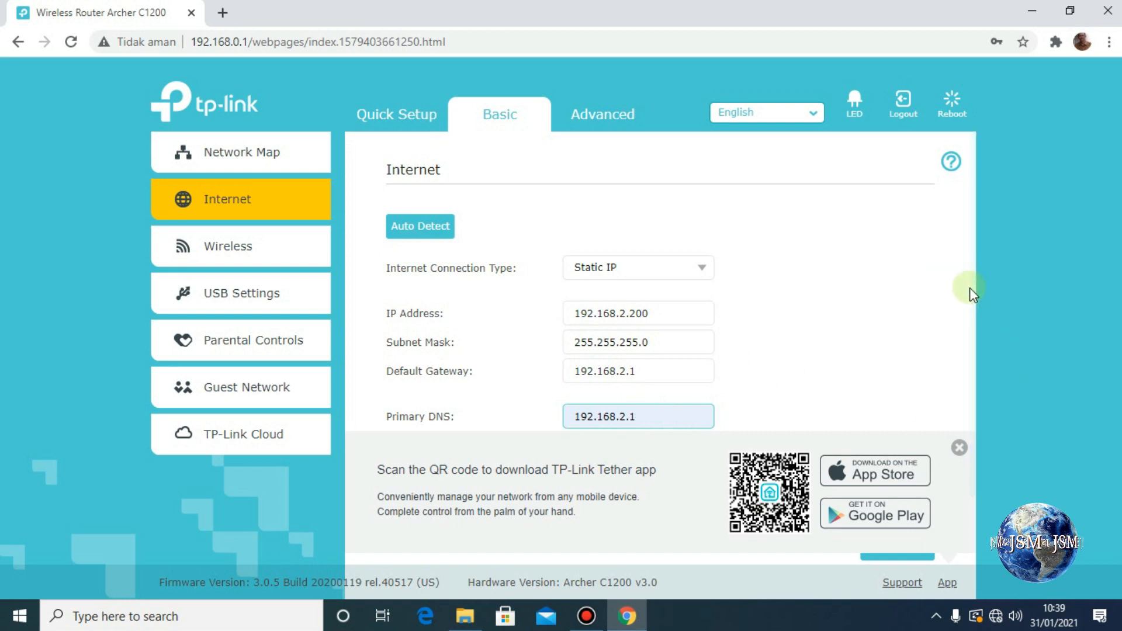
# Dismiss the Tether app banner and save the Static IP Internet settings.
pyautogui.scroll(-2, 975, 320)
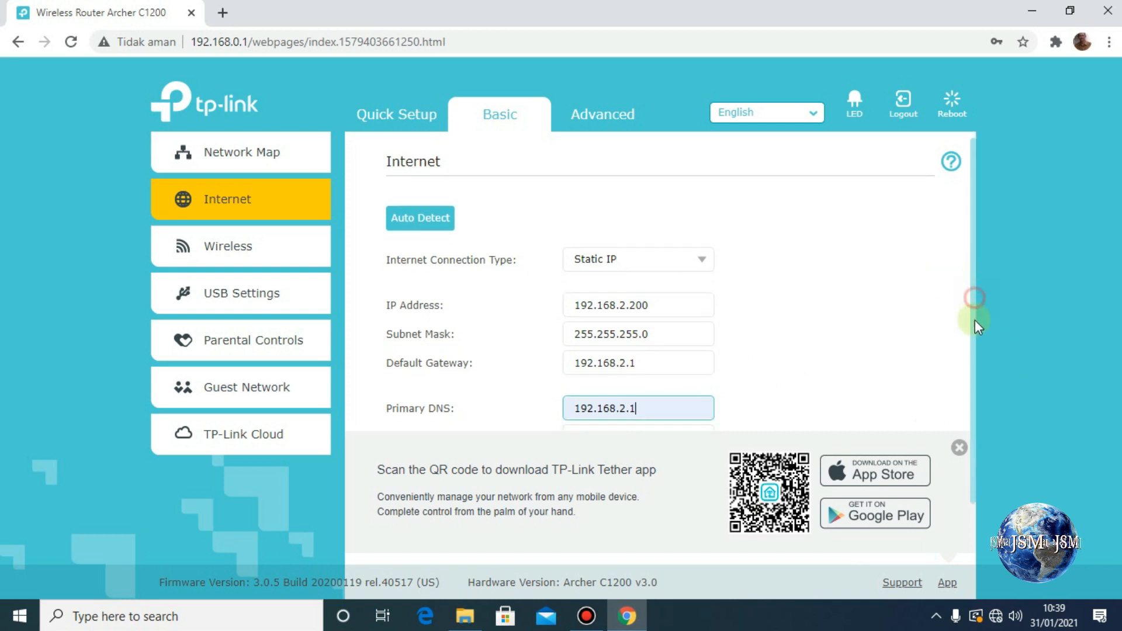
pyautogui.click(957, 449)
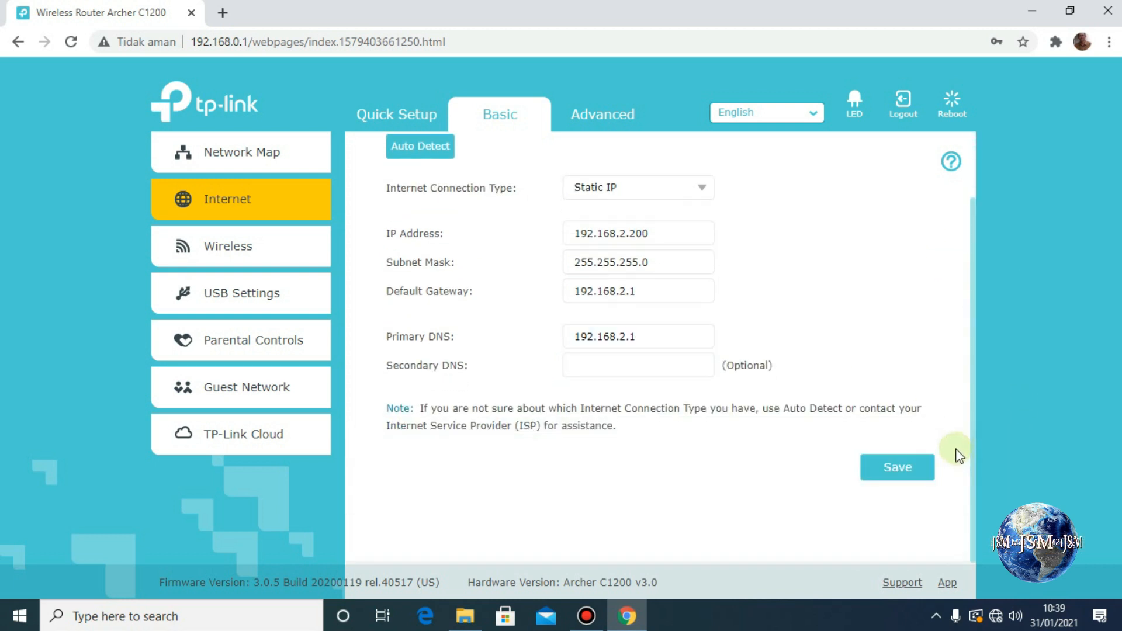
pyautogui.click(900, 470)
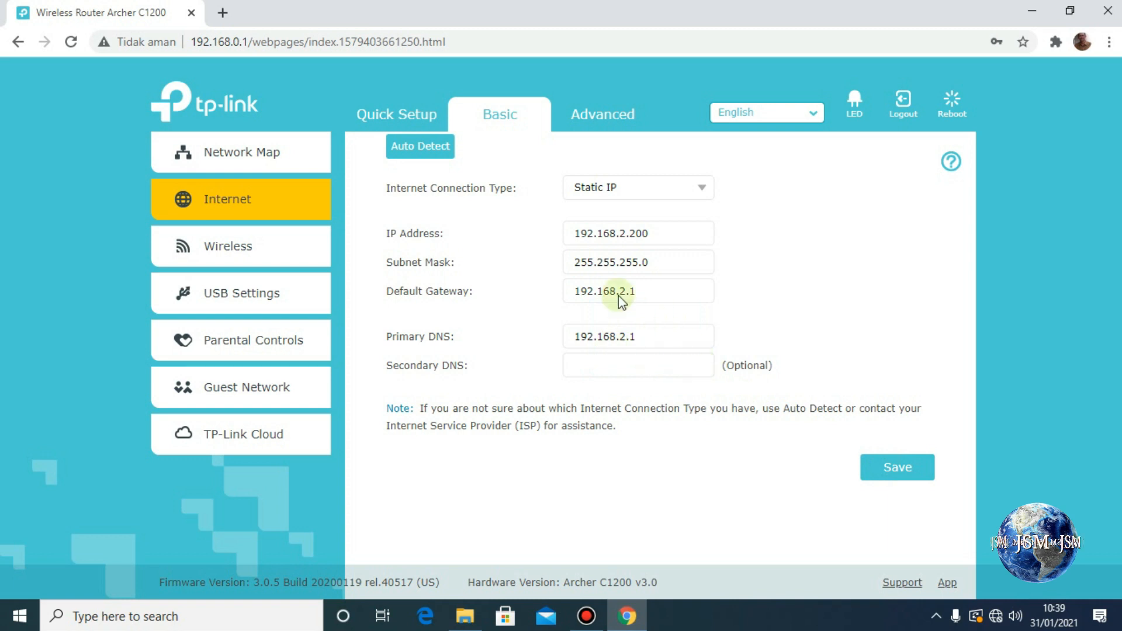
# In Wireless settings, rename the 2.4GHz SSID to DIKLAT ANIMASI 3D and delete its password.
pyautogui.click(242, 253)
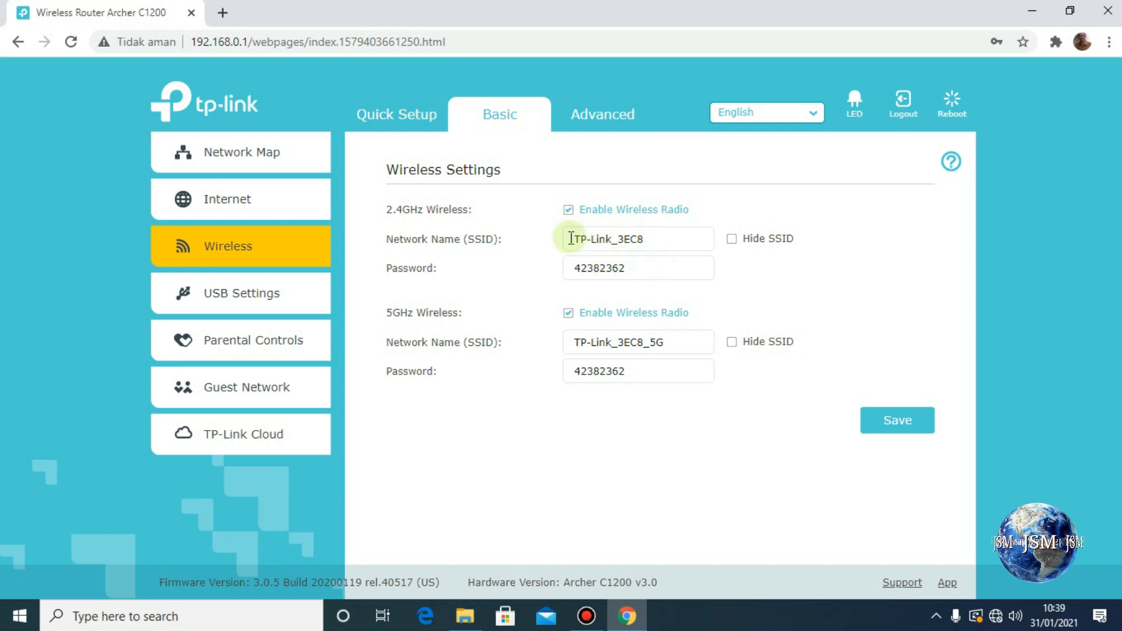
pyautogui.moveTo(659, 243); pyautogui.dragTo(563, 240)
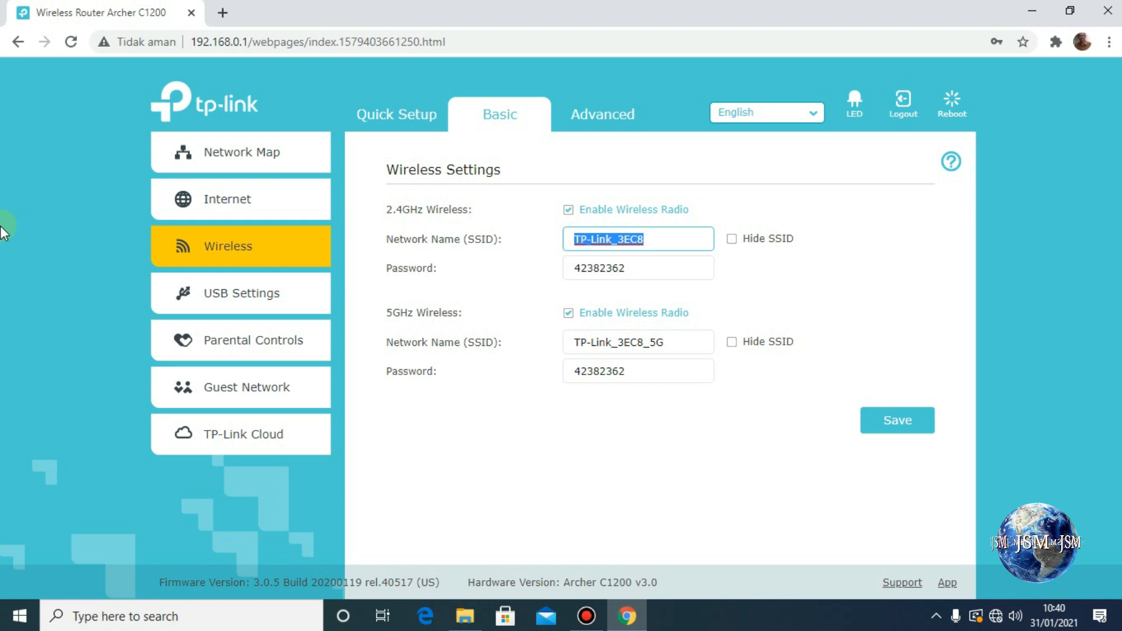
pyautogui.write('DIKLAT ANIMASI')
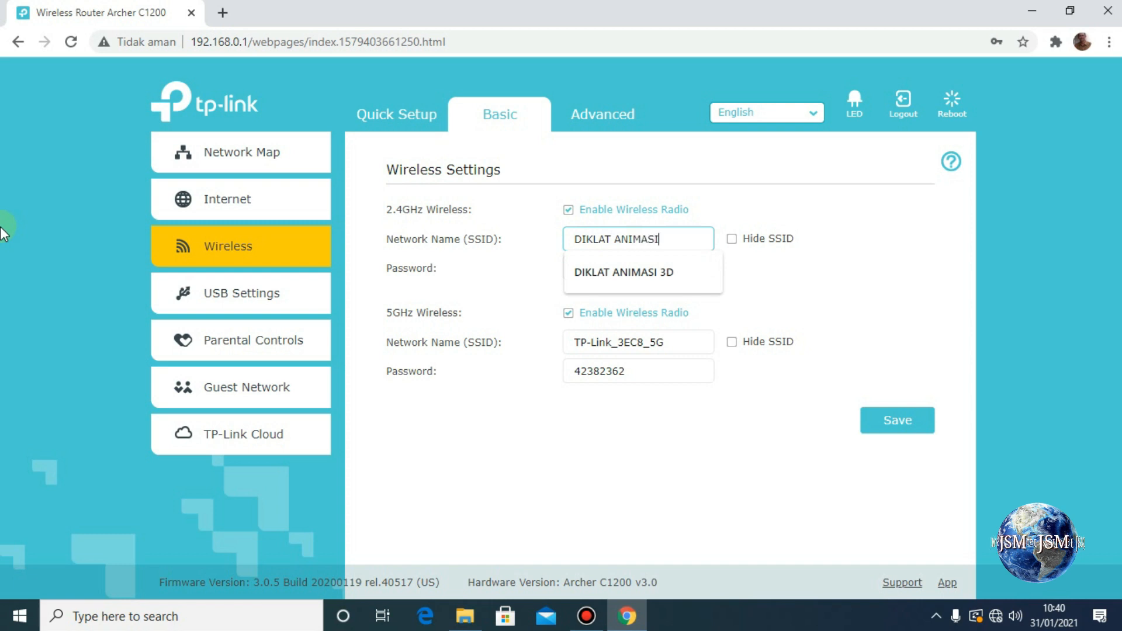
pyautogui.write('3')
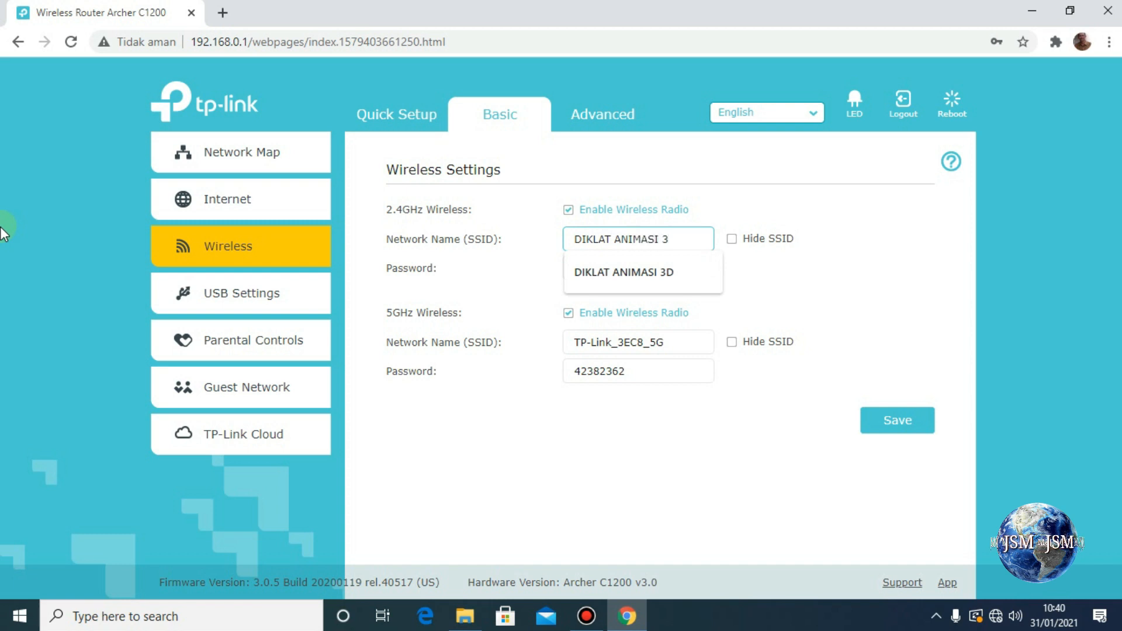
pyautogui.write('D')
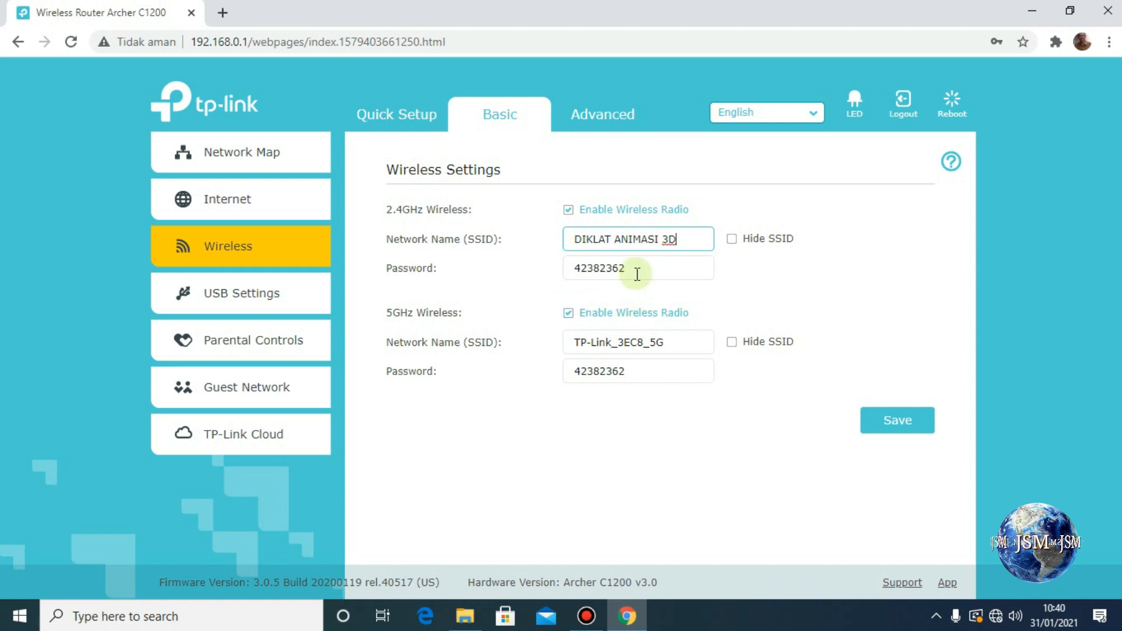
pyautogui.moveTo(636, 274); pyautogui.dragTo(558, 277)
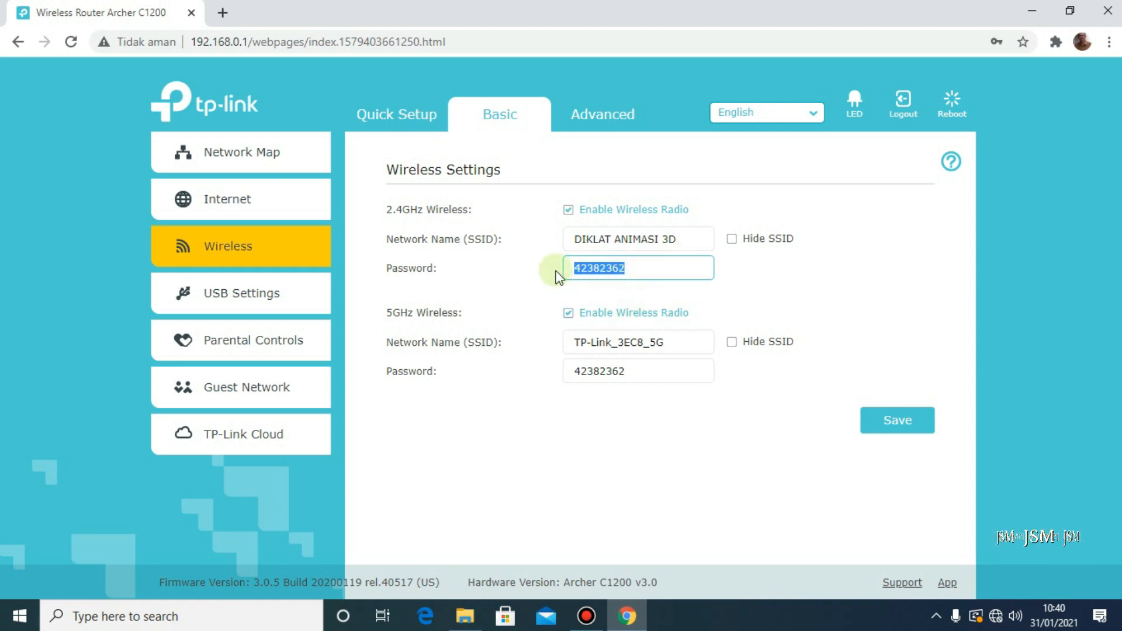
pyautogui.press('BackSpace')
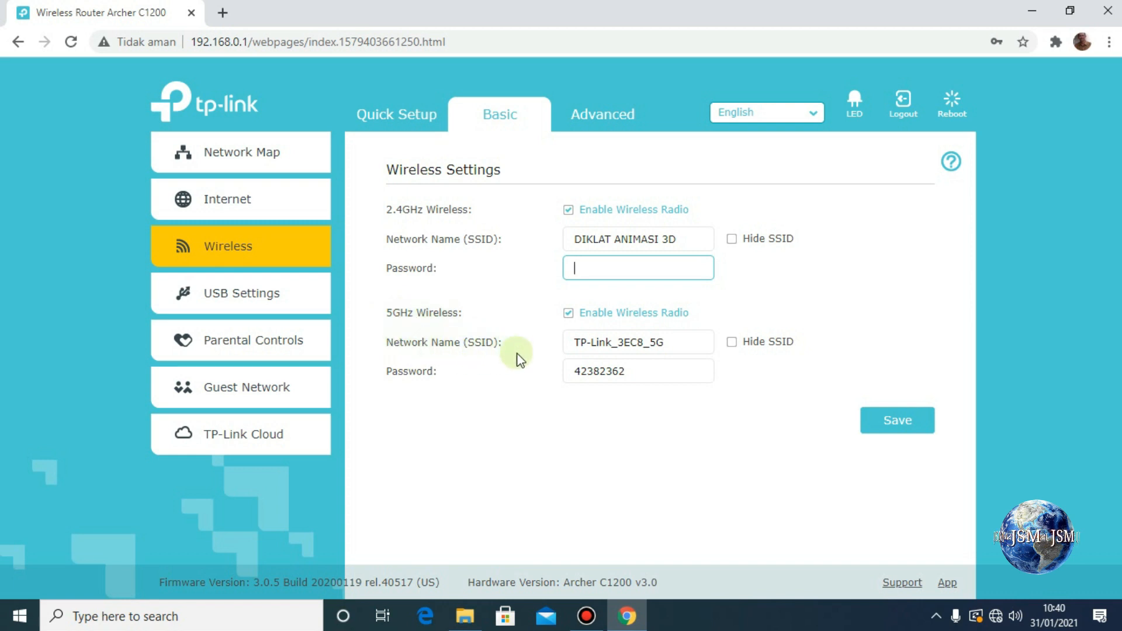
# Change the 5GHz SSID to 'DIKLAT ANIMASI 3D', erase its password, and save, accepting the unencrypted warning.
pyautogui.moveTo(672, 343); pyautogui.dragTo(370, 418)
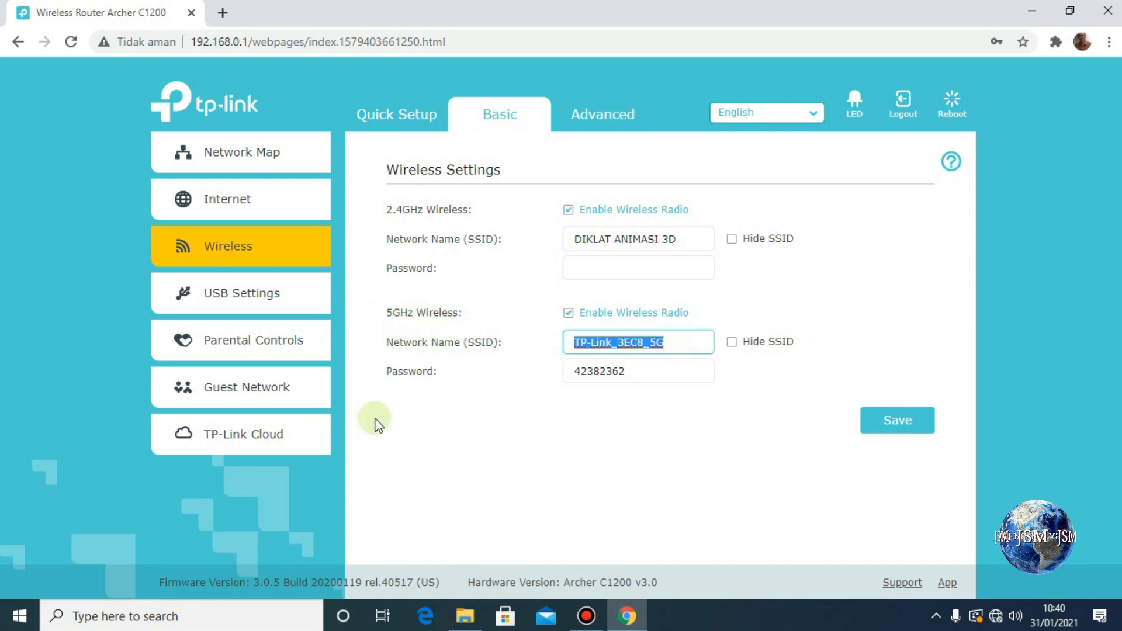
pyautogui.write('D')
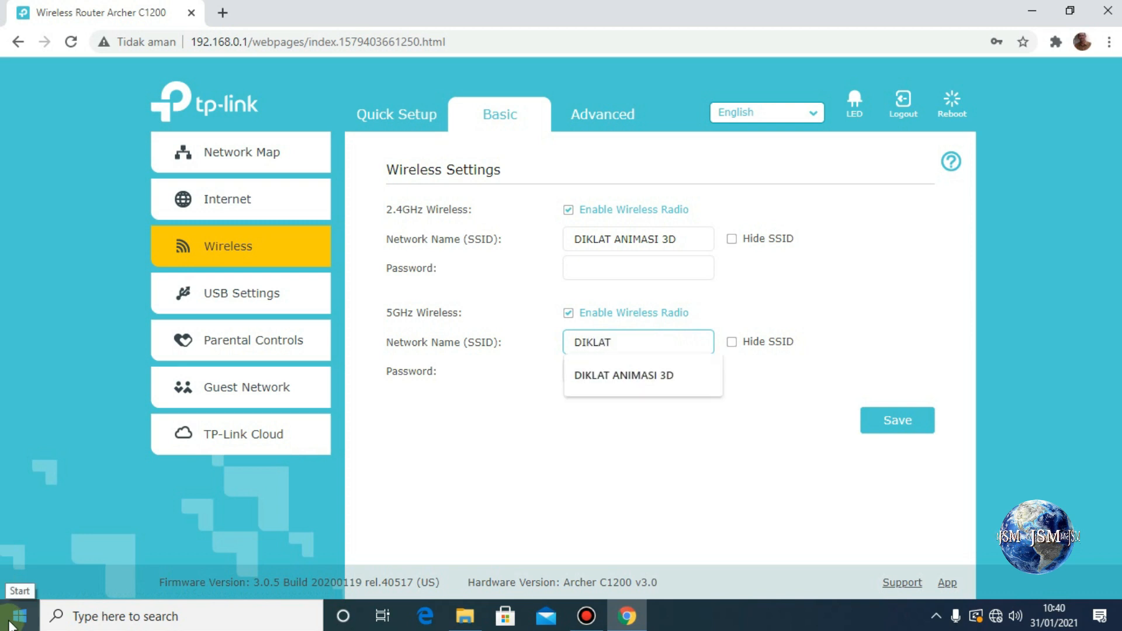
pyautogui.write('IKLAT ANIMASI')
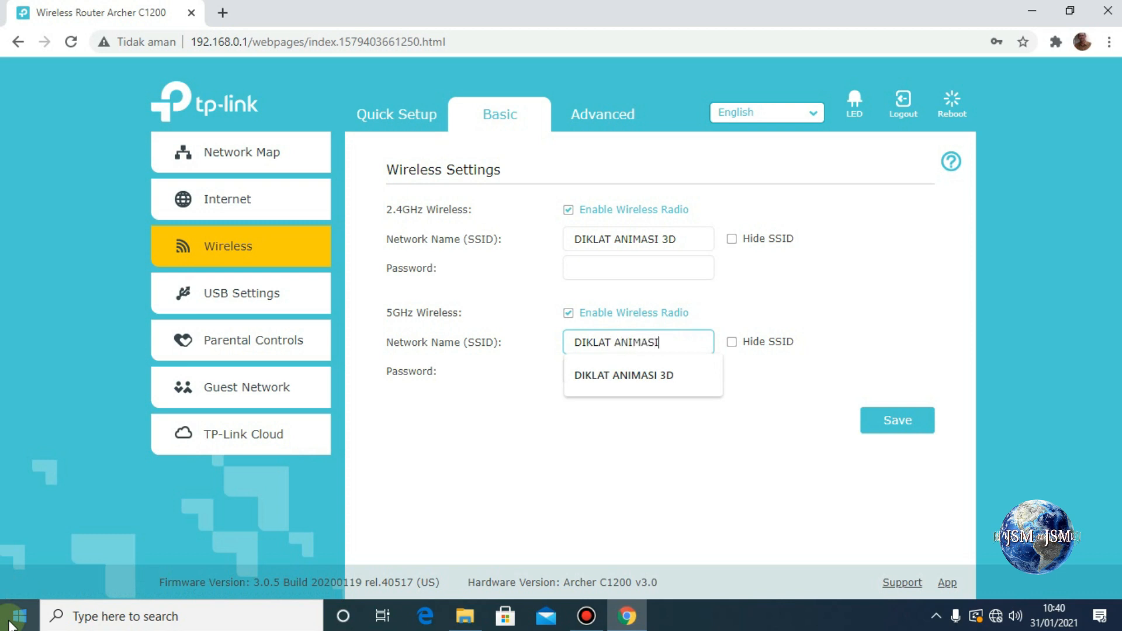
pyautogui.write(' 3')
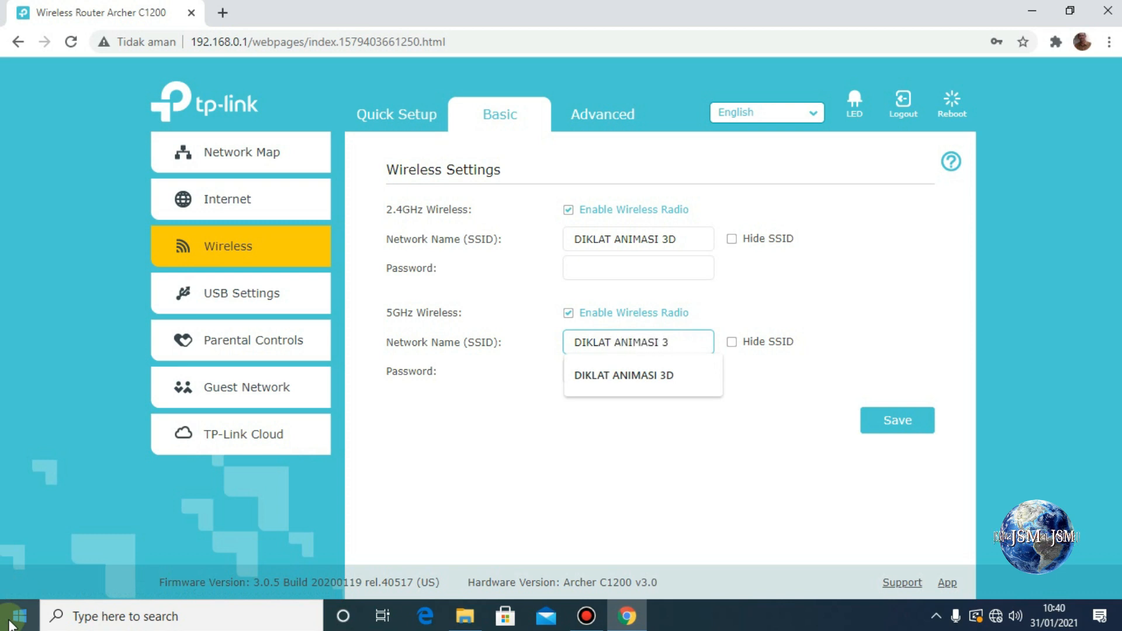
pyautogui.write('D')
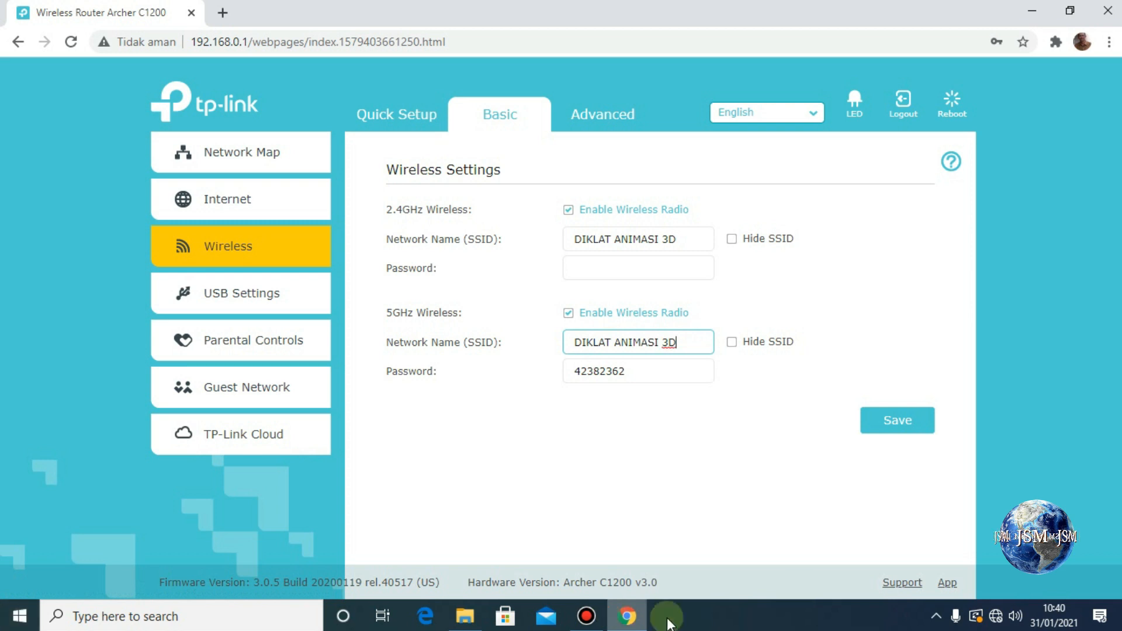
pyautogui.moveTo(648, 374); pyautogui.dragTo(555, 386)
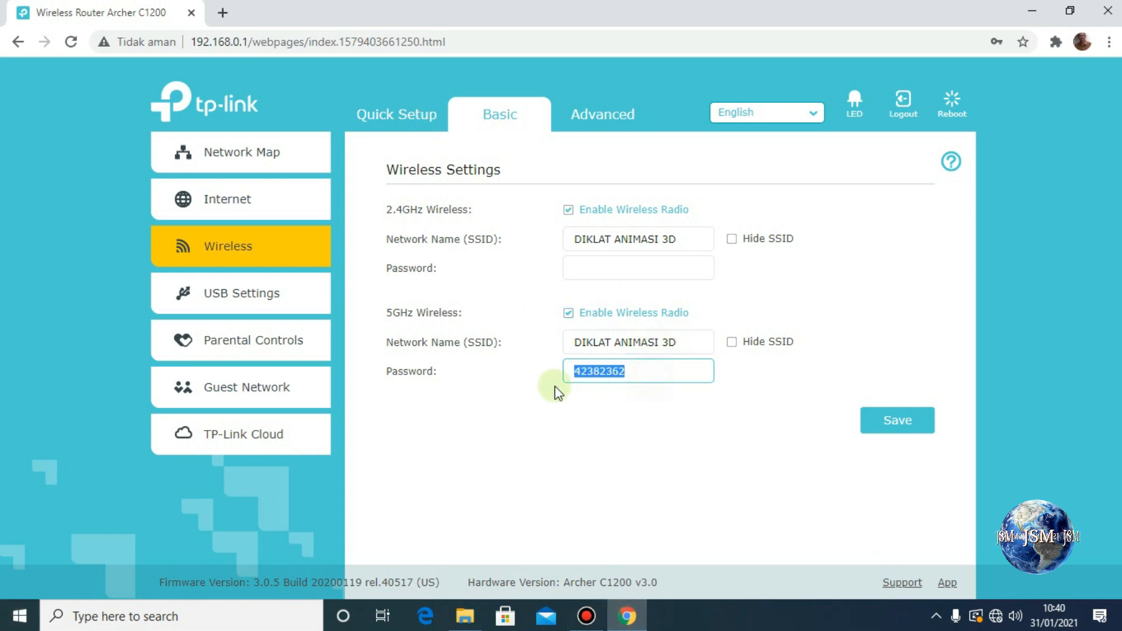
pyautogui.press('BackSpace')
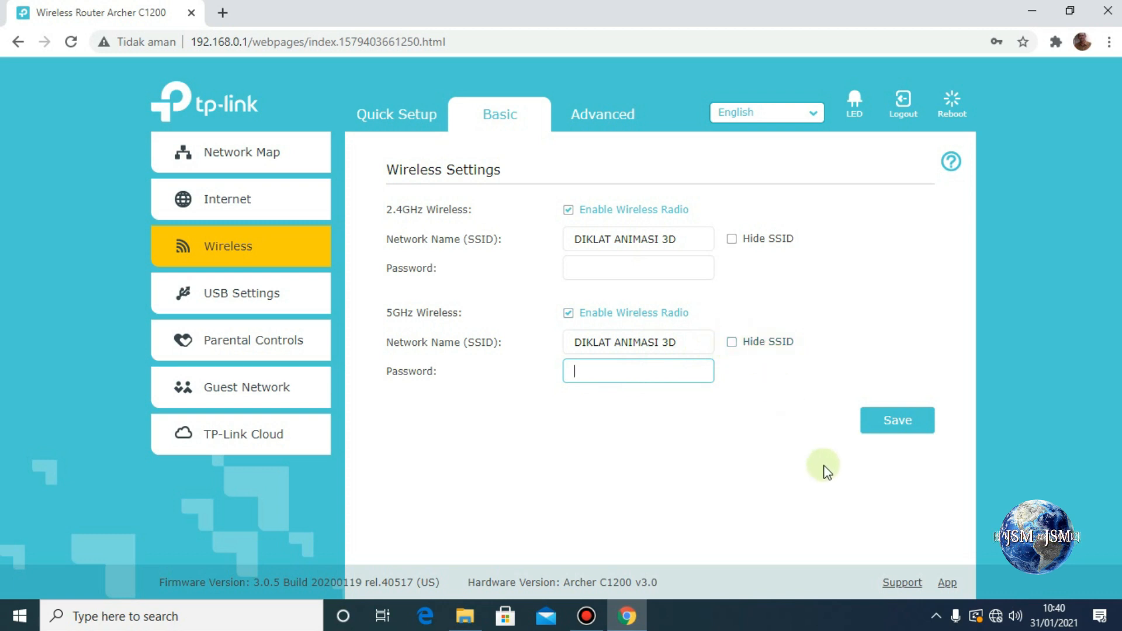
pyautogui.click(899, 424)
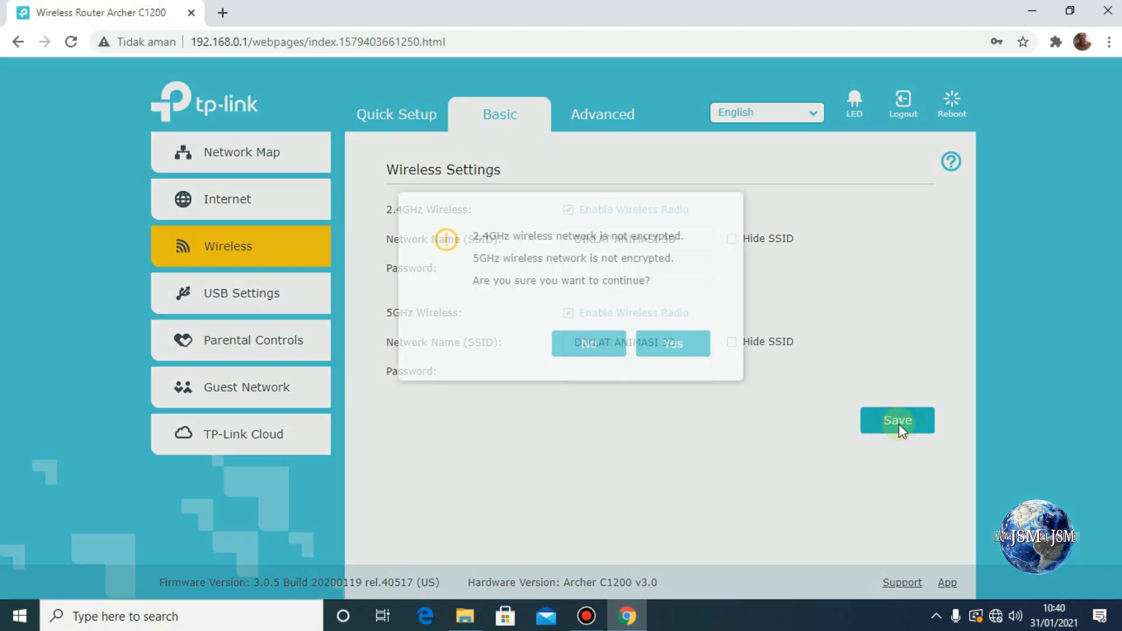
pyautogui.click(664, 349)
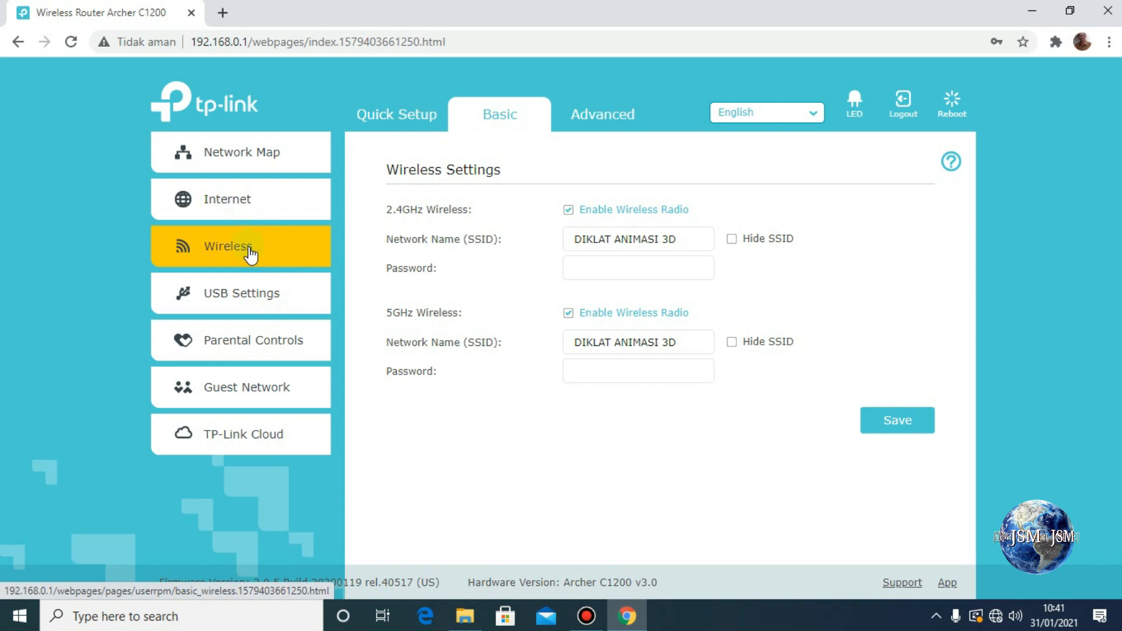
# Check the saved static IP and both DIKLAT ANIMASI 3D SSIDs, then open the phone's Jaringan & internet settings.
pyautogui.click(252, 294)
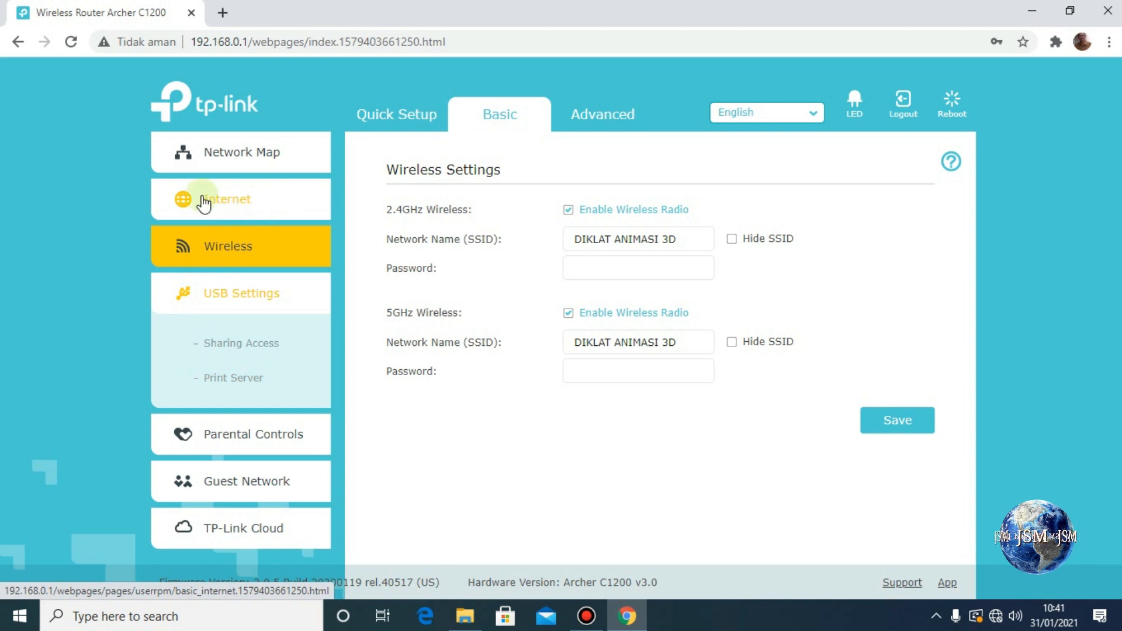
pyautogui.click(244, 202)
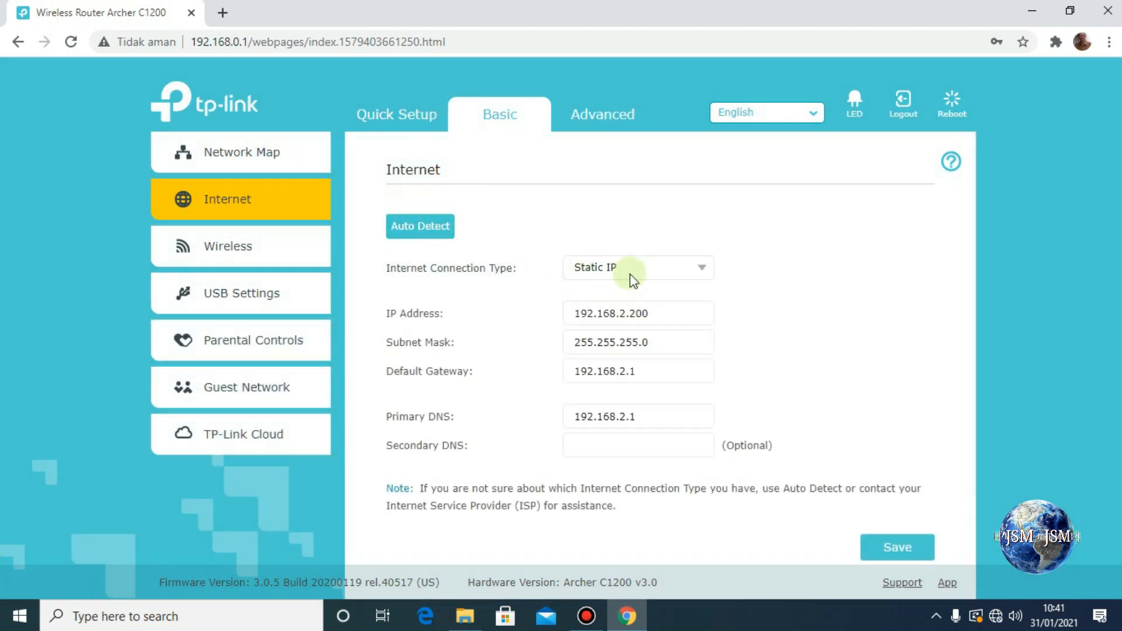
pyautogui.click(253, 251)
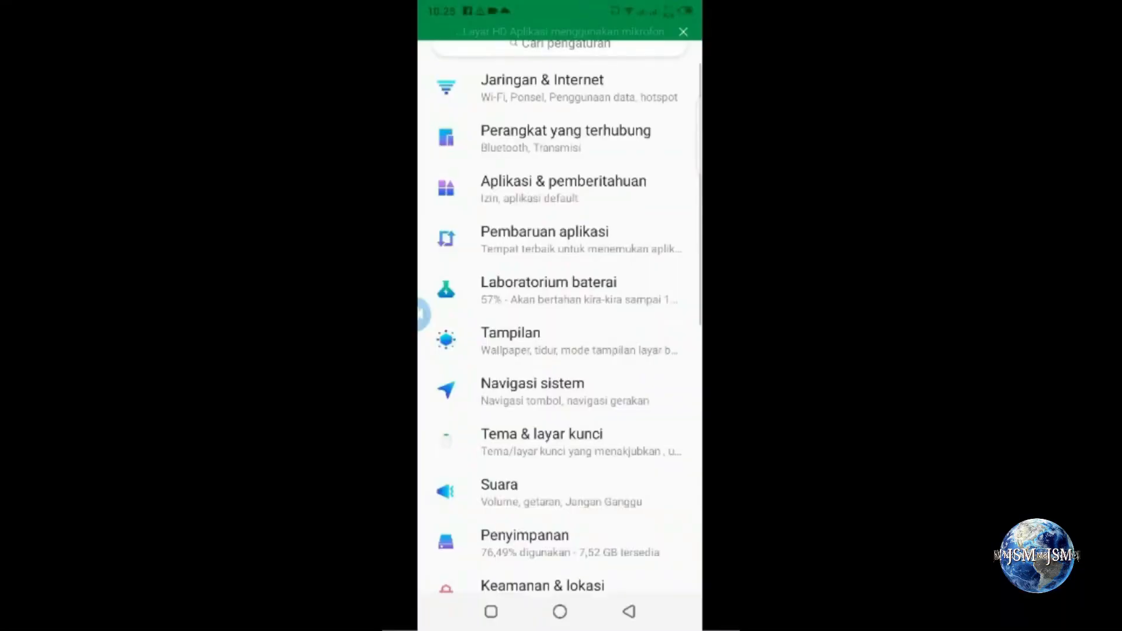
pyautogui.click(551, 93)
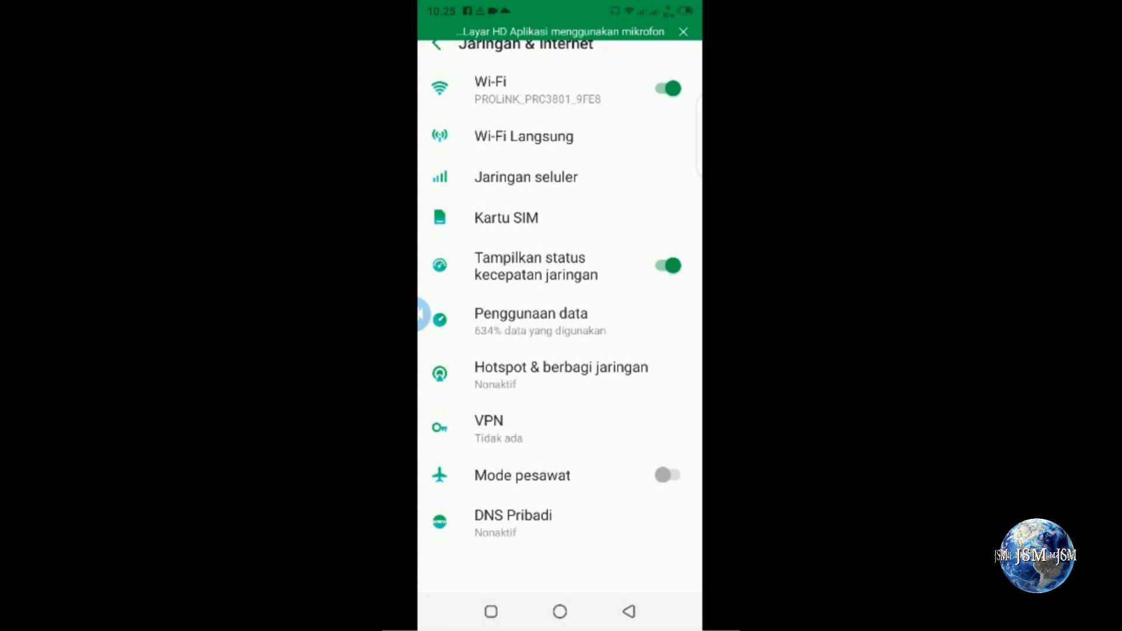
# Connect the phone to the open DIKLAT ANIMASI 3D network from the Wi-Fi list.
pyautogui.click(526, 89)
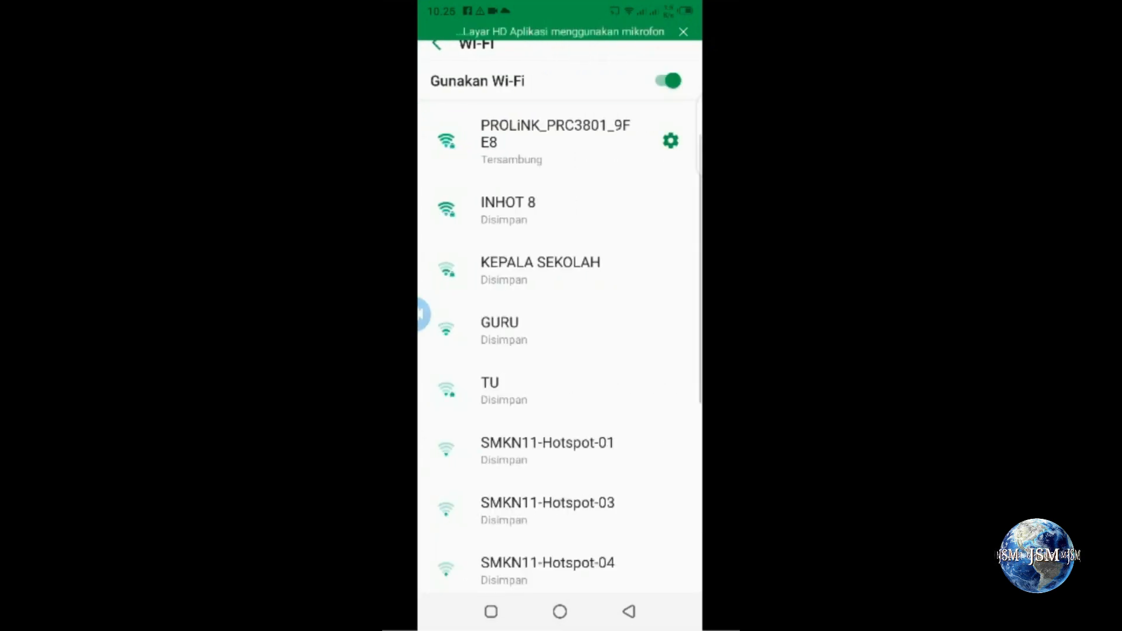
pyautogui.scroll(-4, 560, 448)
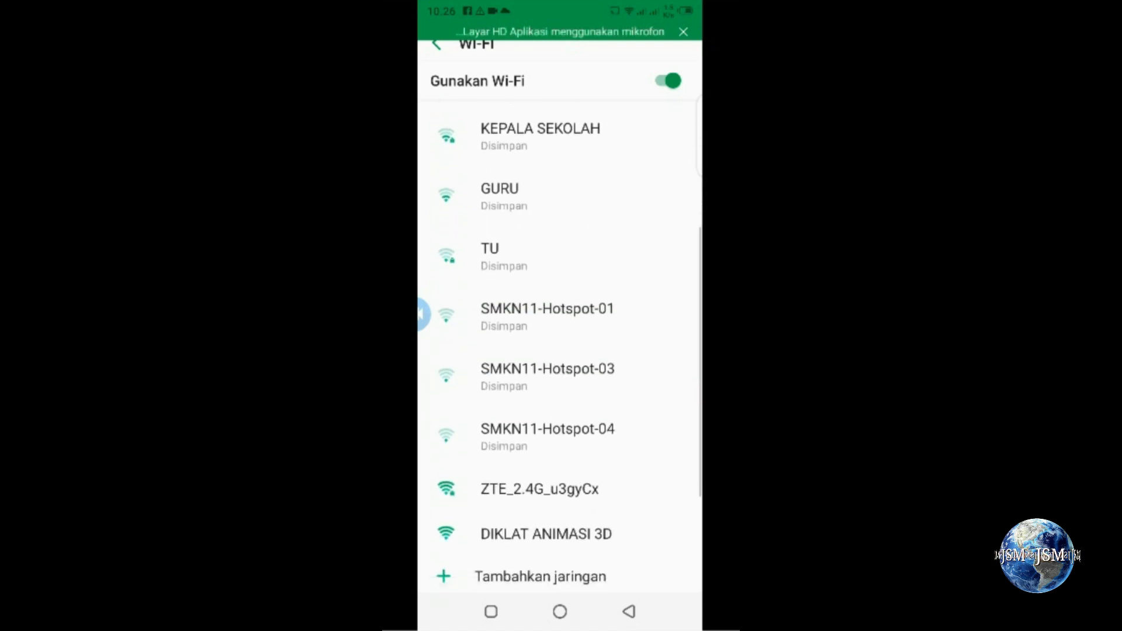
pyautogui.click(698, 421)
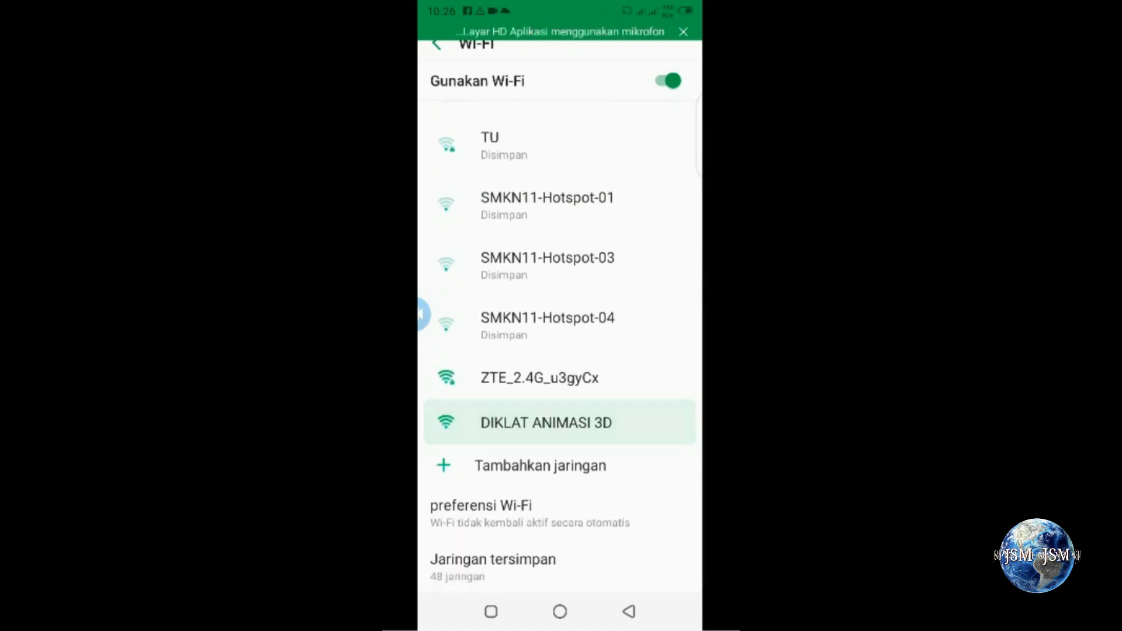